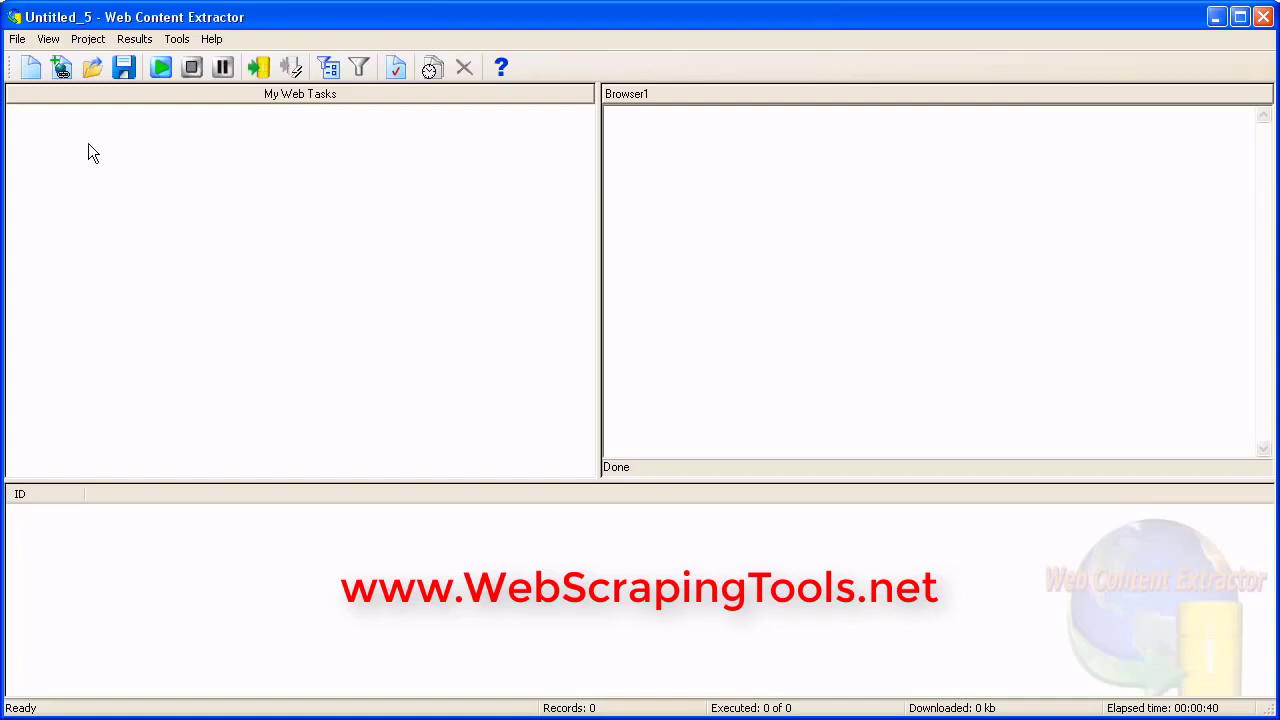
click(31, 70)
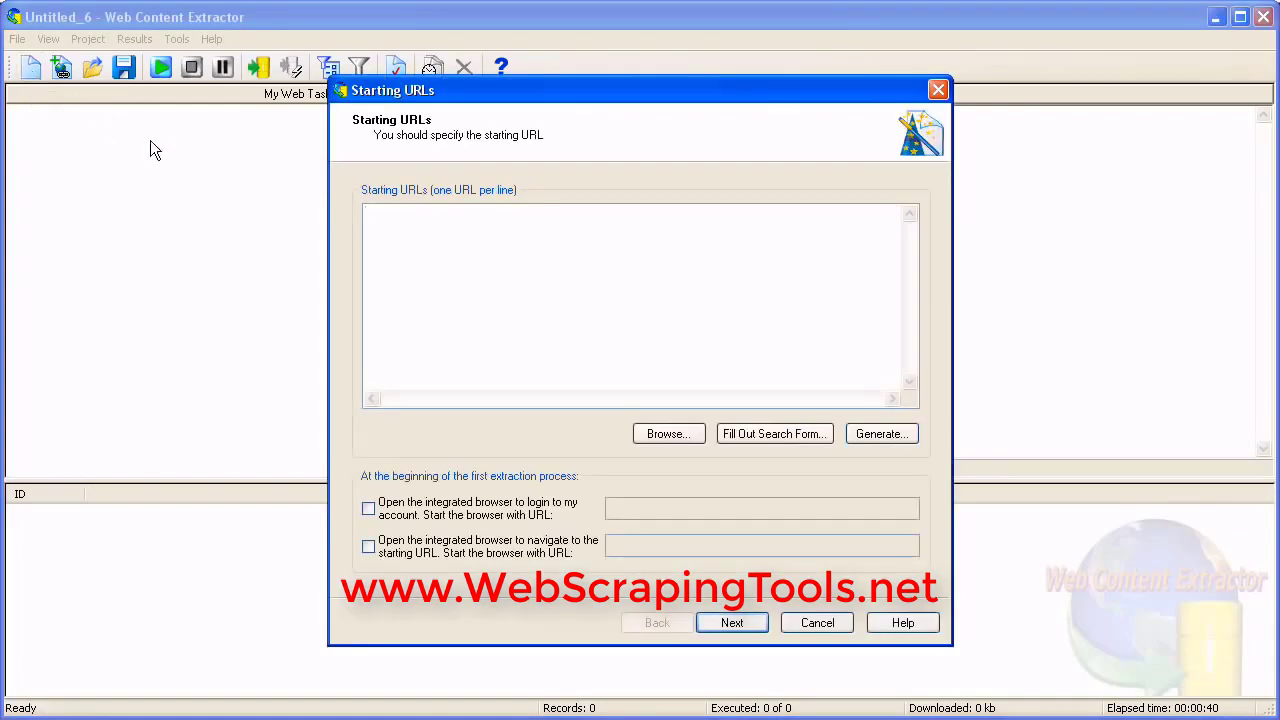
text(http://www.iproperty.com.my/property/searchresult.aspx?t=R&gpt=B&st=KL&ct=&k=&pt=&ns=1)
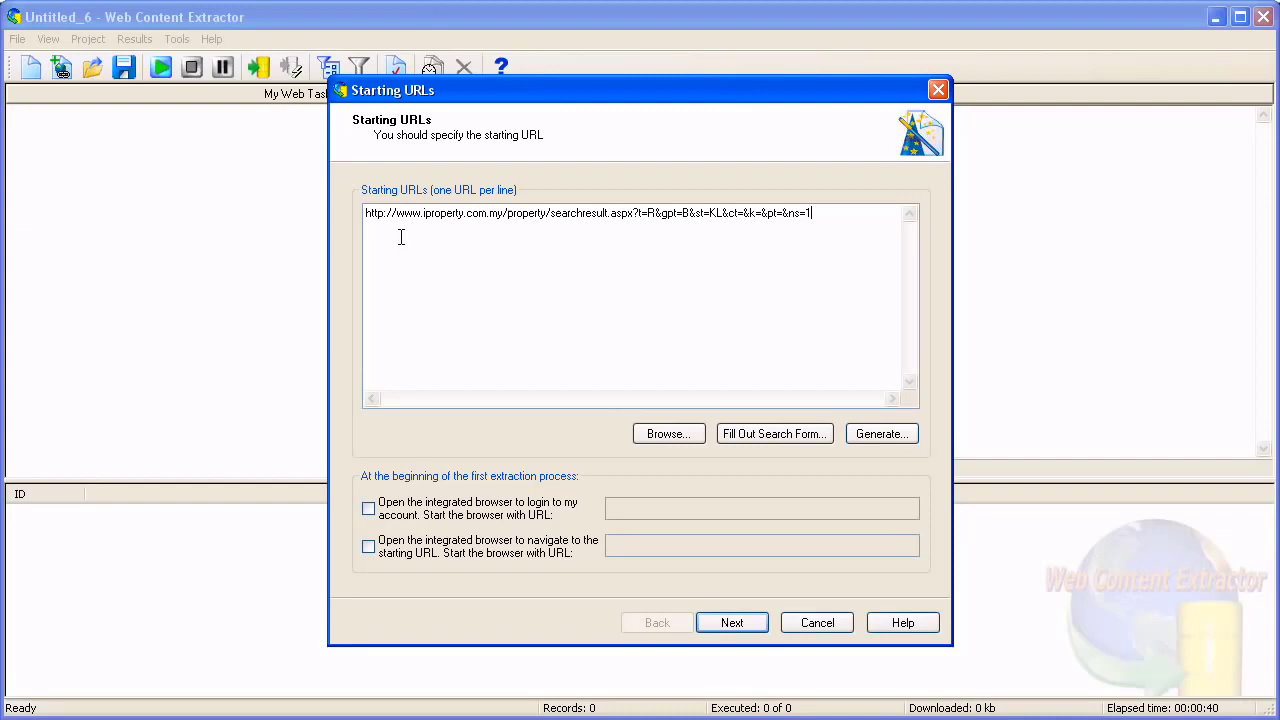
click(732, 623)
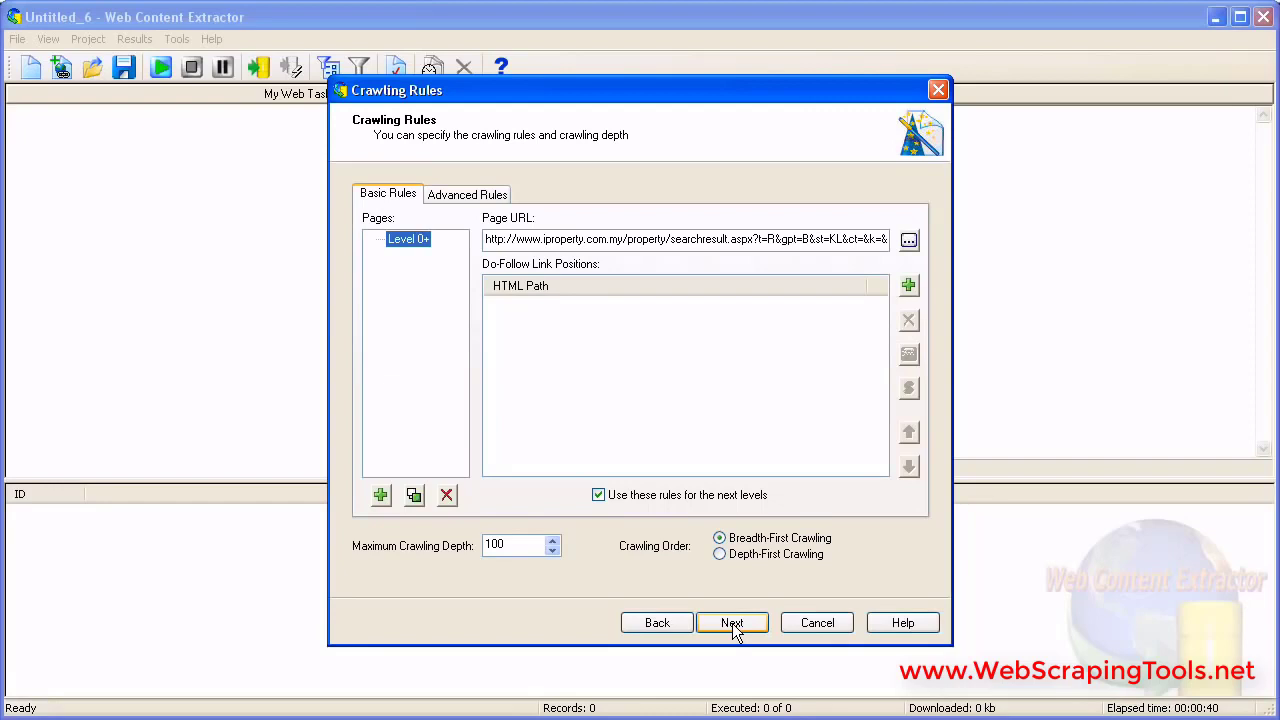
Step: Add the Next Page link below the search results as a do-follow link in the crawling rules and accept the rules
click(909, 287)
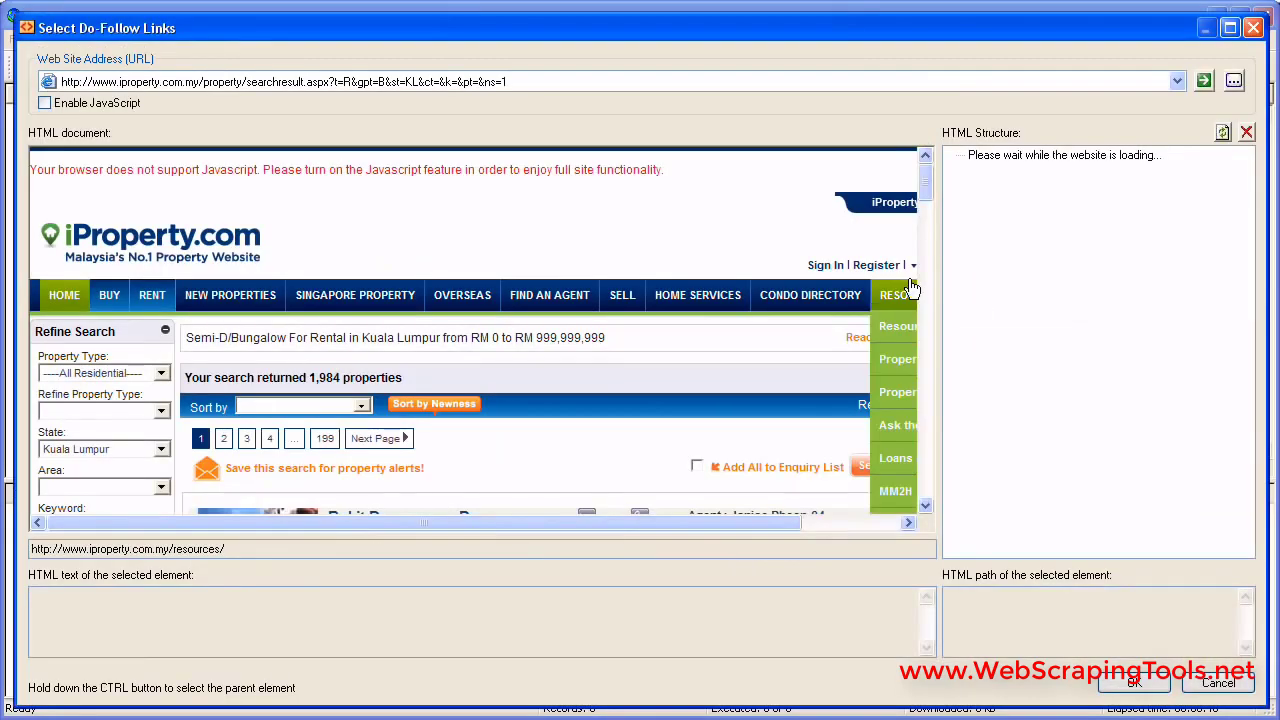
scroll(607, 393, down, 3)
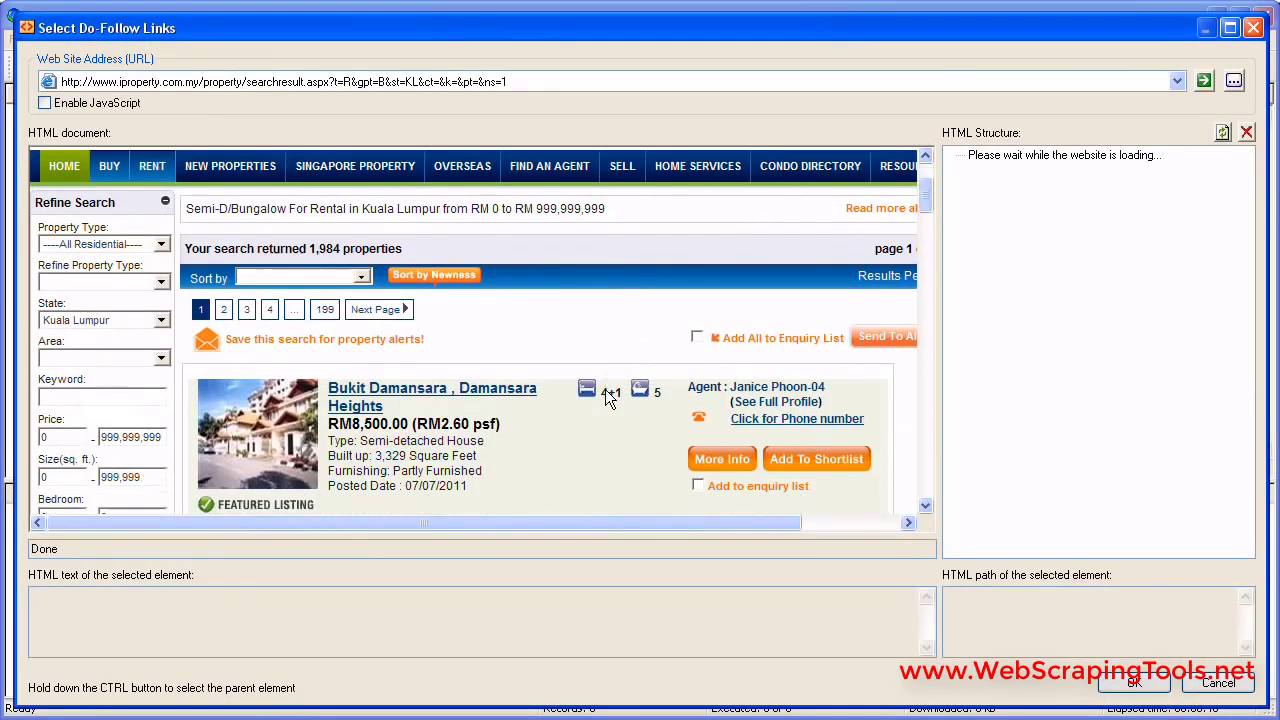
scroll(608, 395, down, 15)
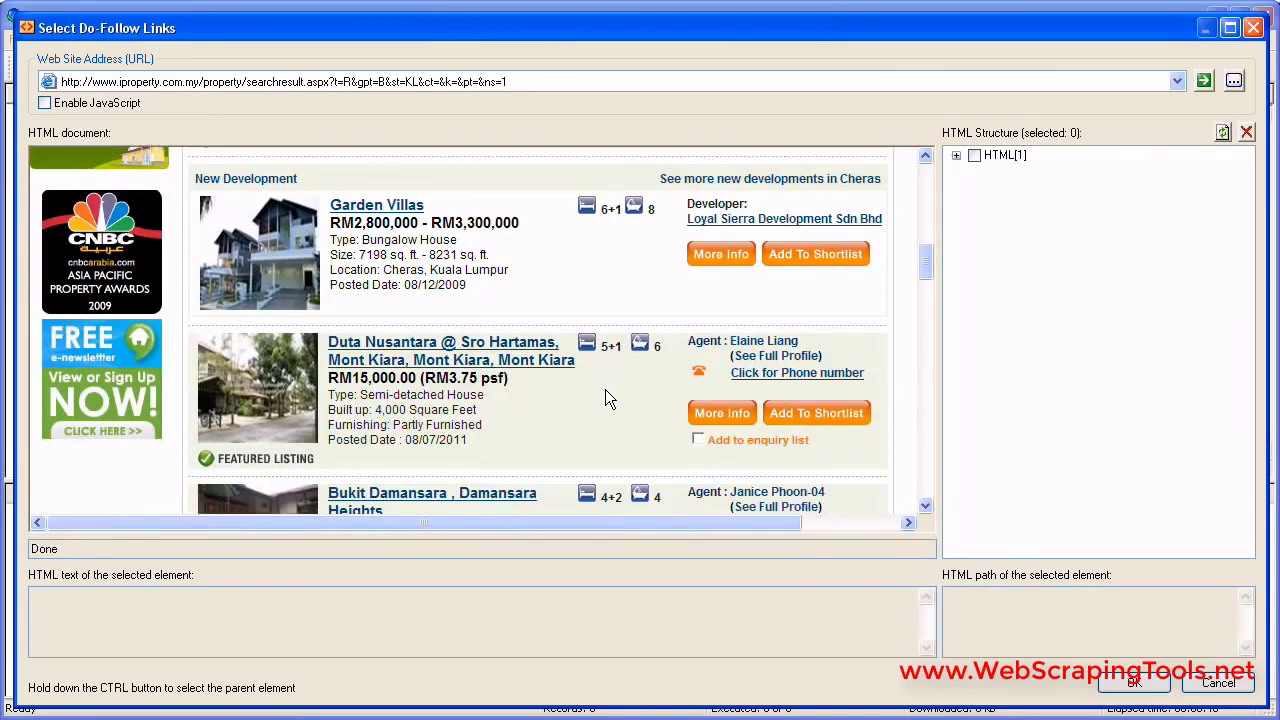
scroll(605, 389, down, 5)
scroll(930, 478, down, 10)
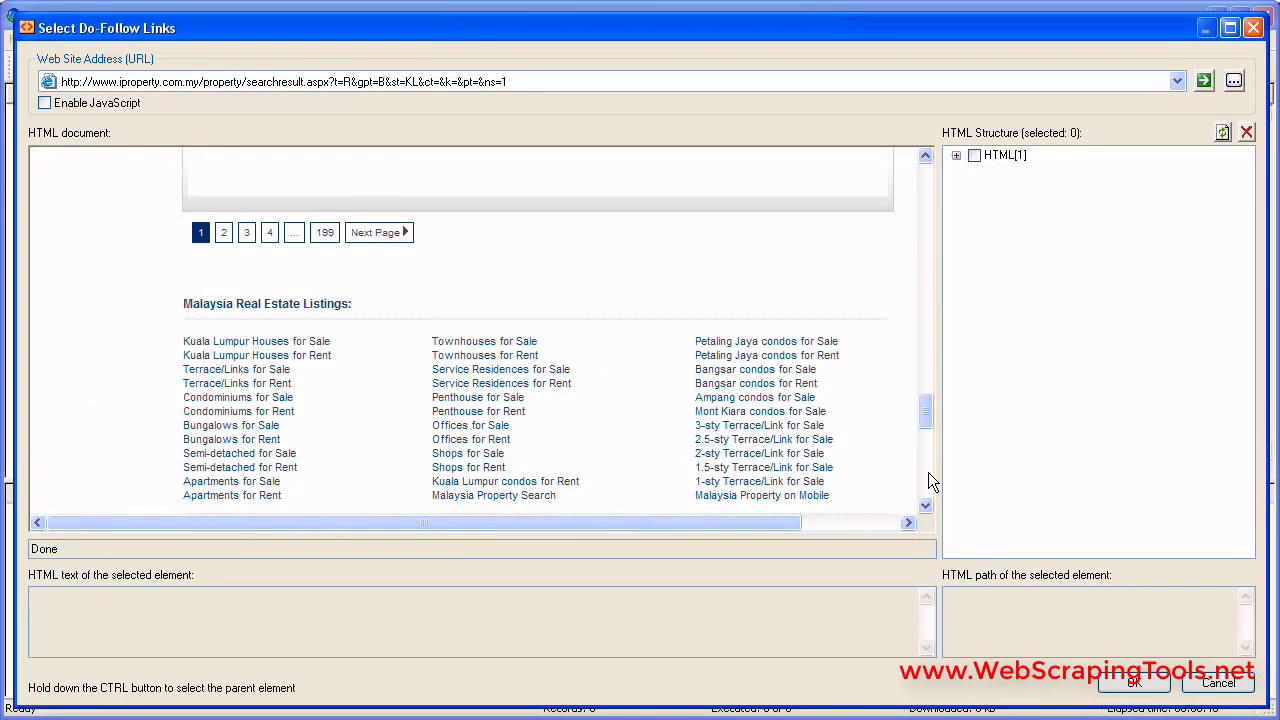
scroll(800, 450, up, 2)
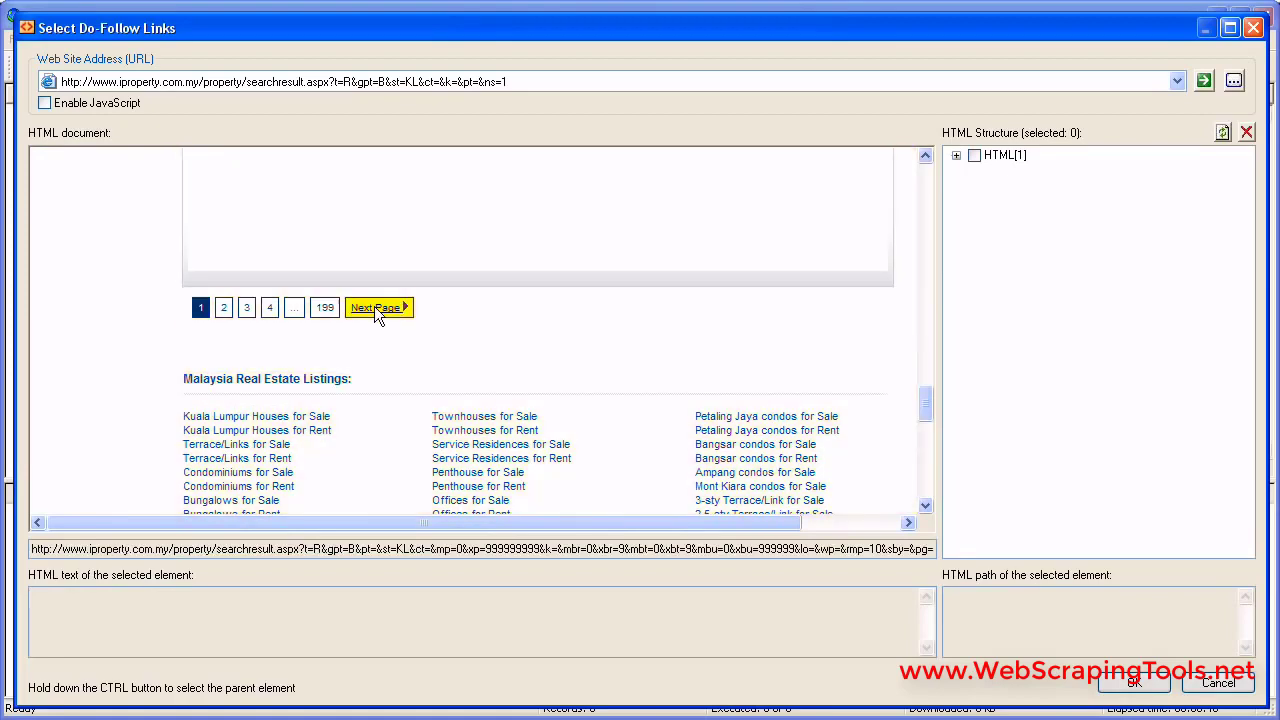
click(378, 313)
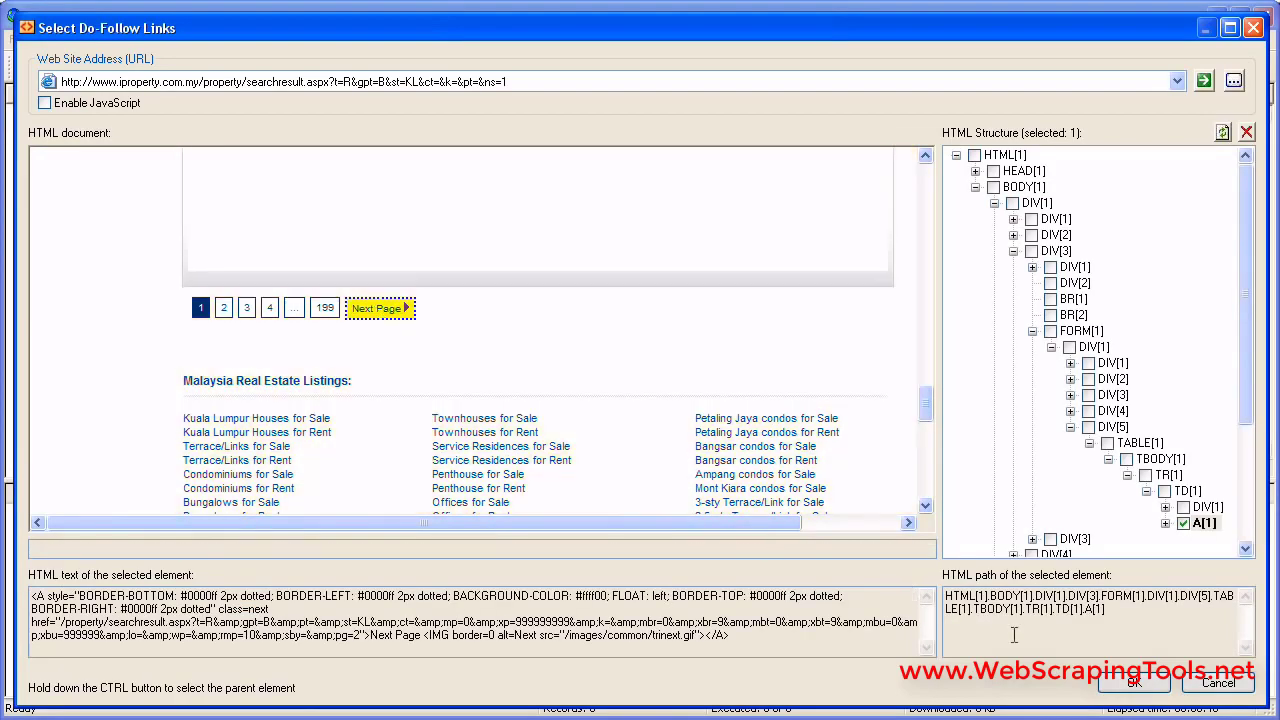
click(1118, 684)
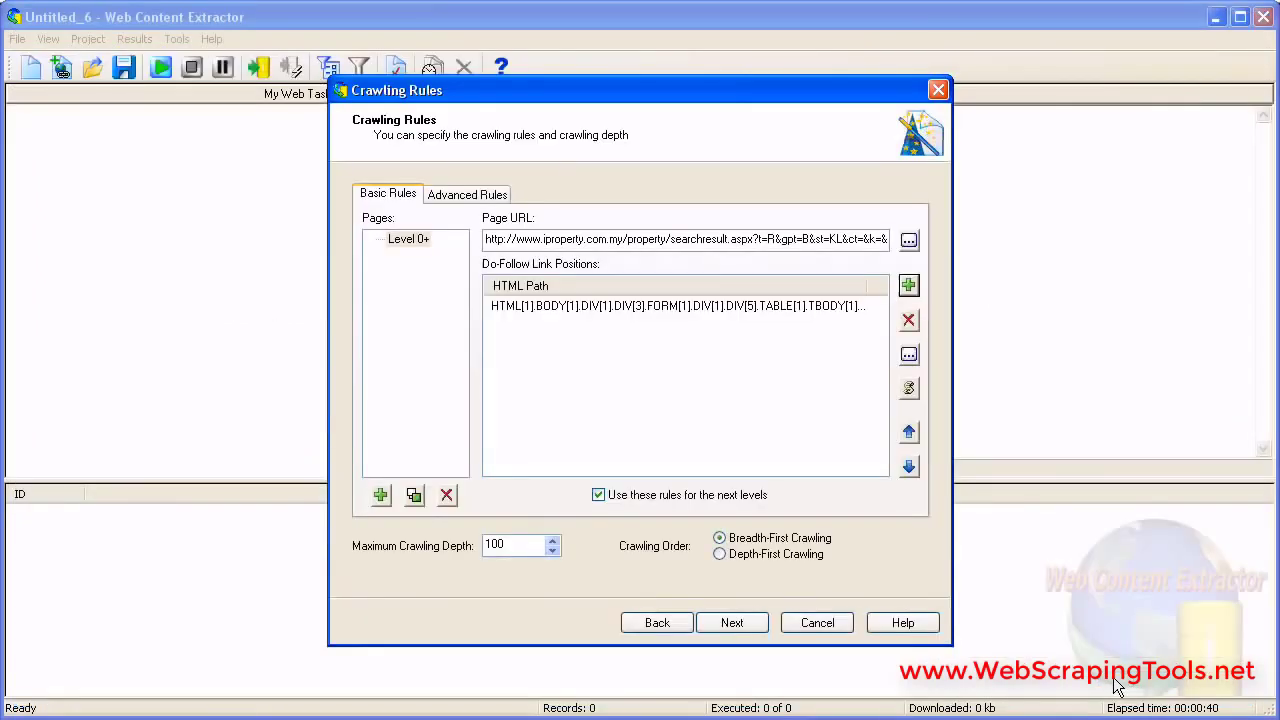
click(742, 624)
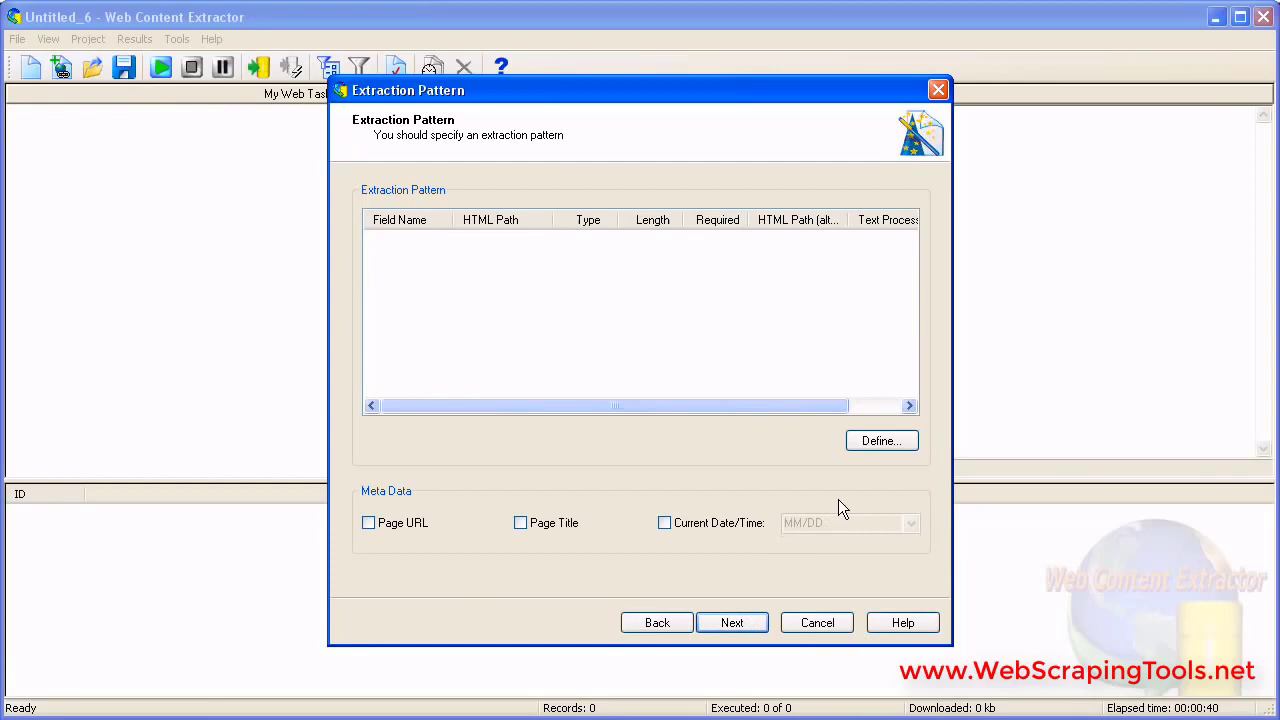
Step: Start defining the extraction pattern and add the first listing's title as a data field called Name
click(882, 443)
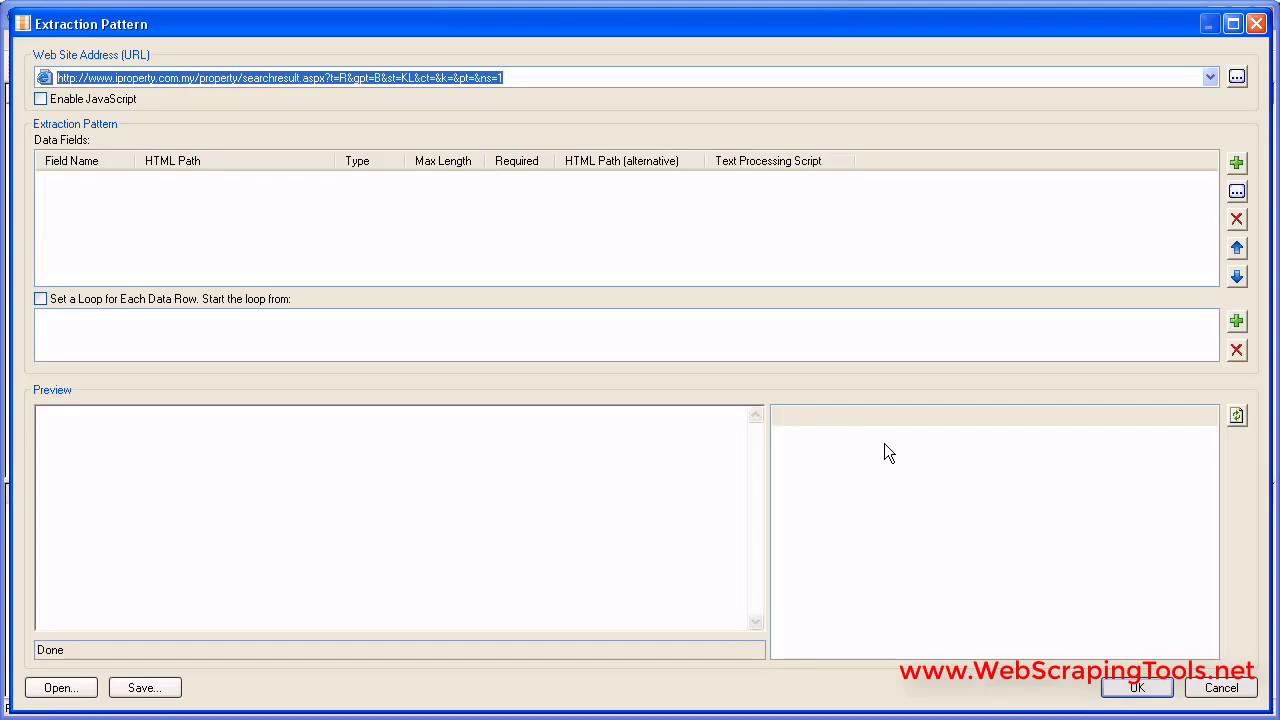
click(1237, 165)
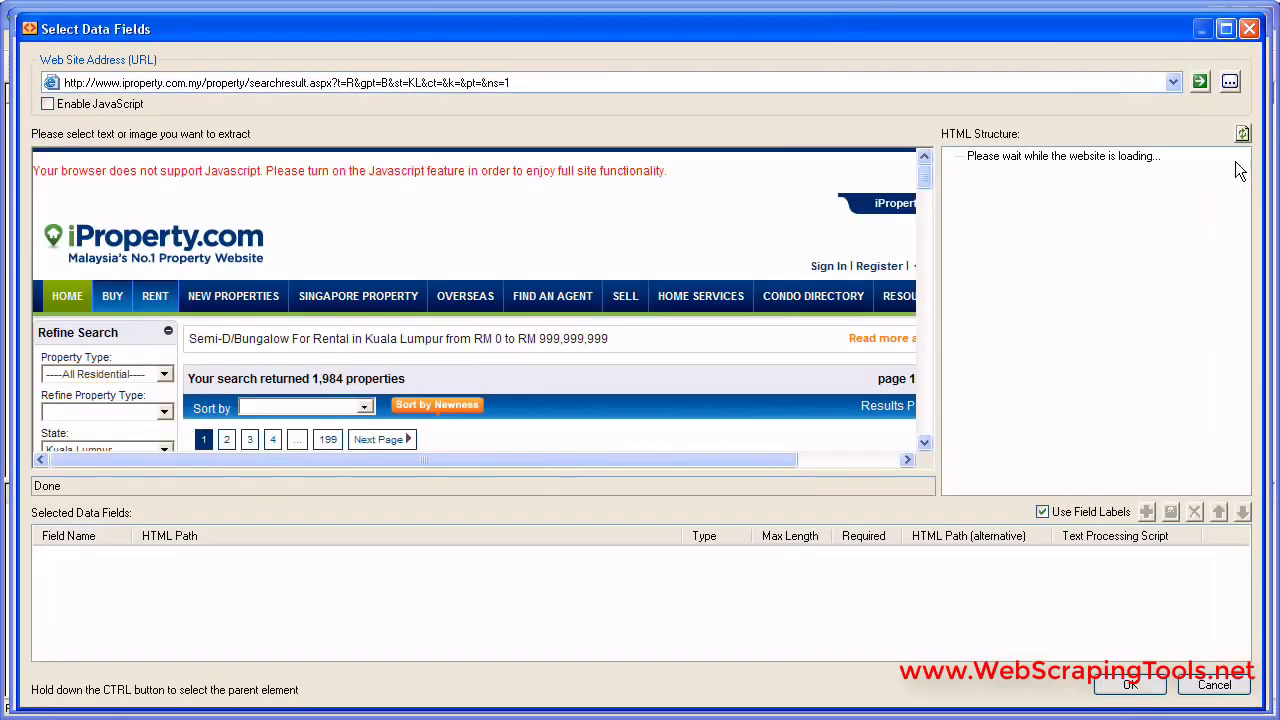
scroll(527, 368, down, 8)
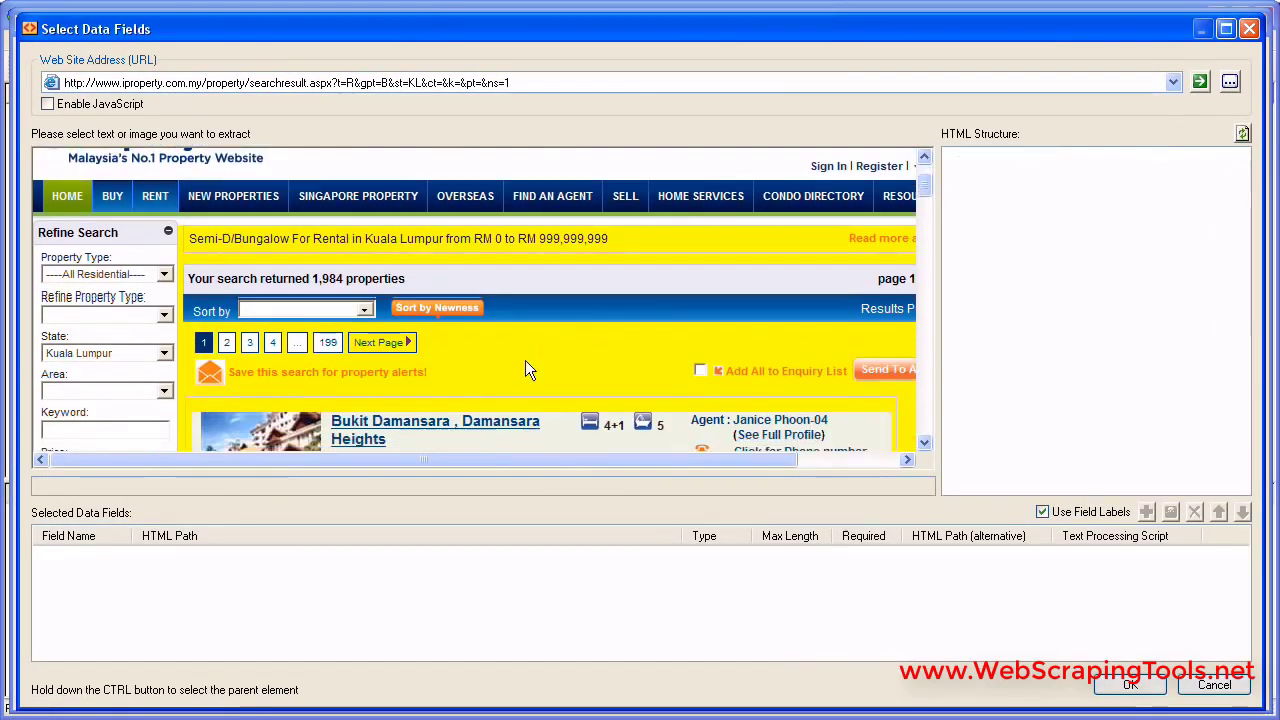
scroll(527, 368, down, 3)
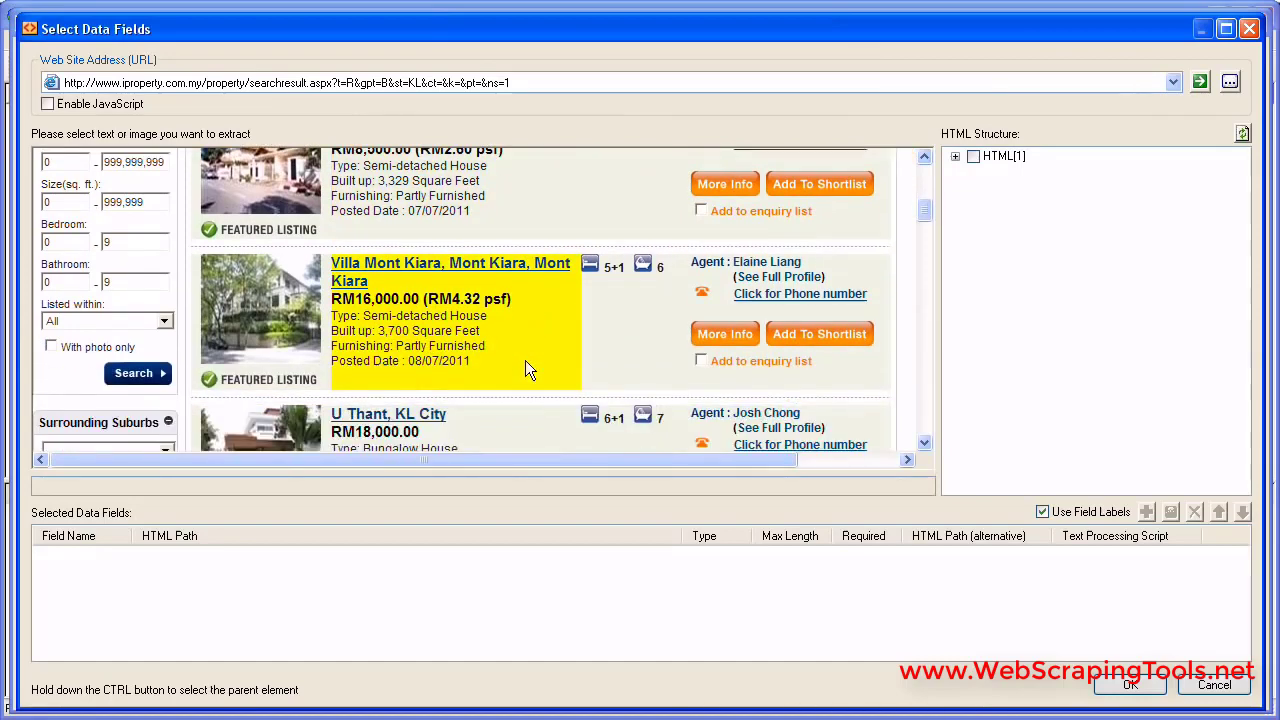
scroll(527, 368, up, 3)
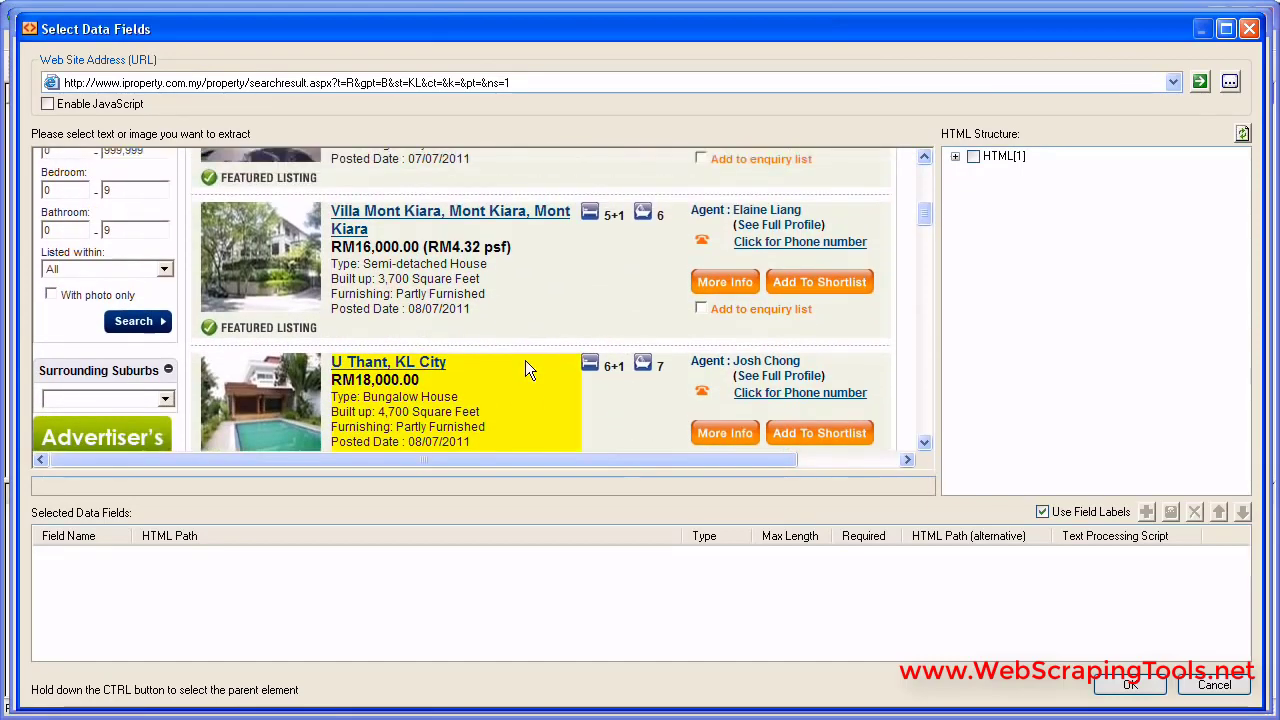
scroll(525, 368, up, 2)
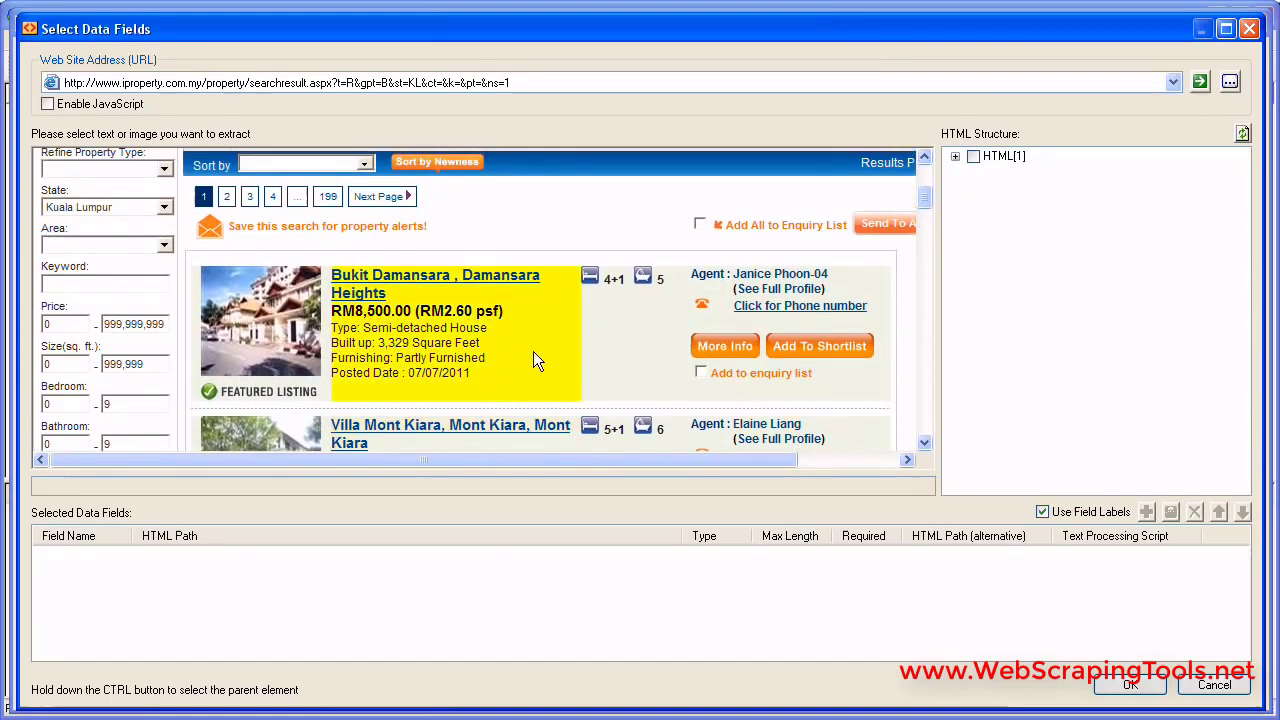
click(360, 297)
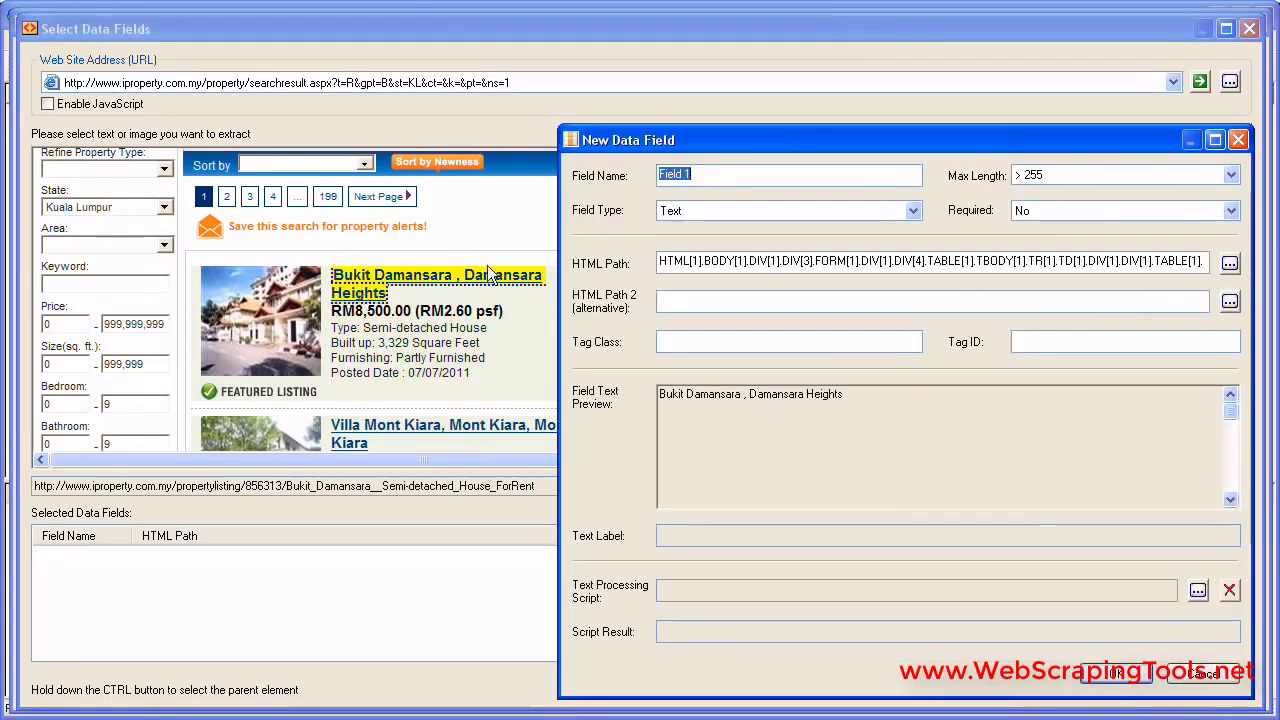
text(N)
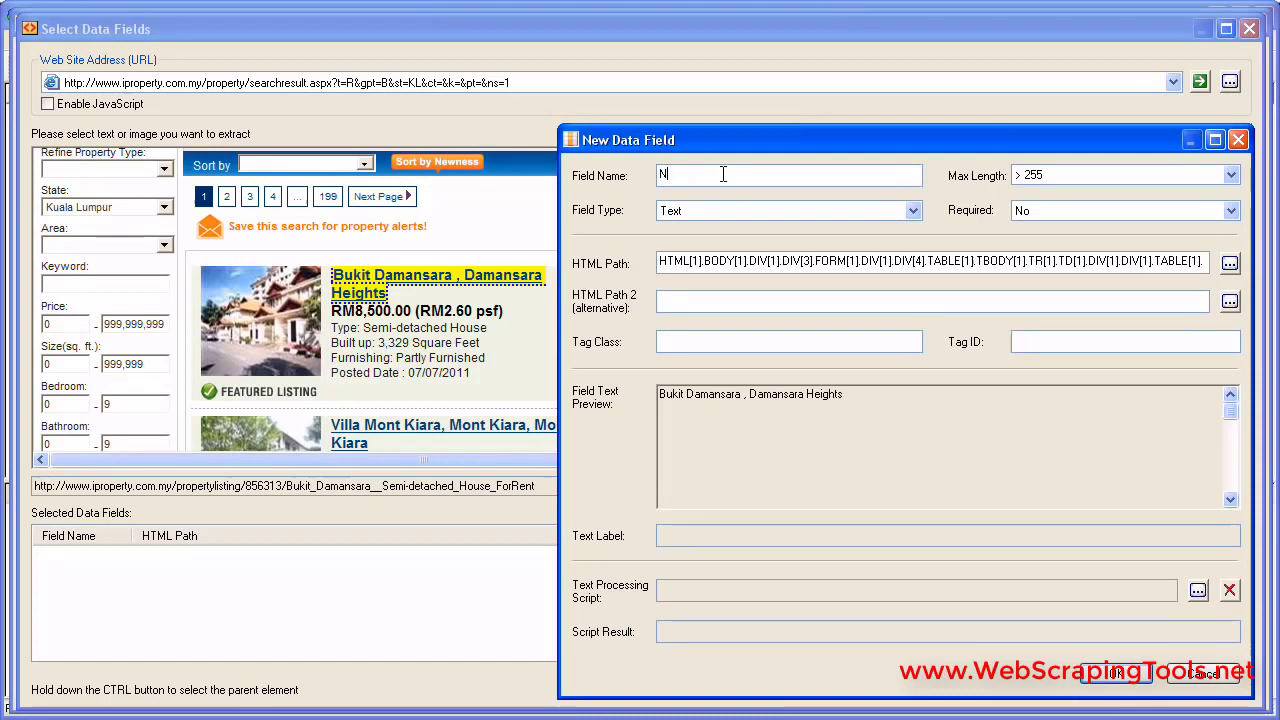
text(ame)
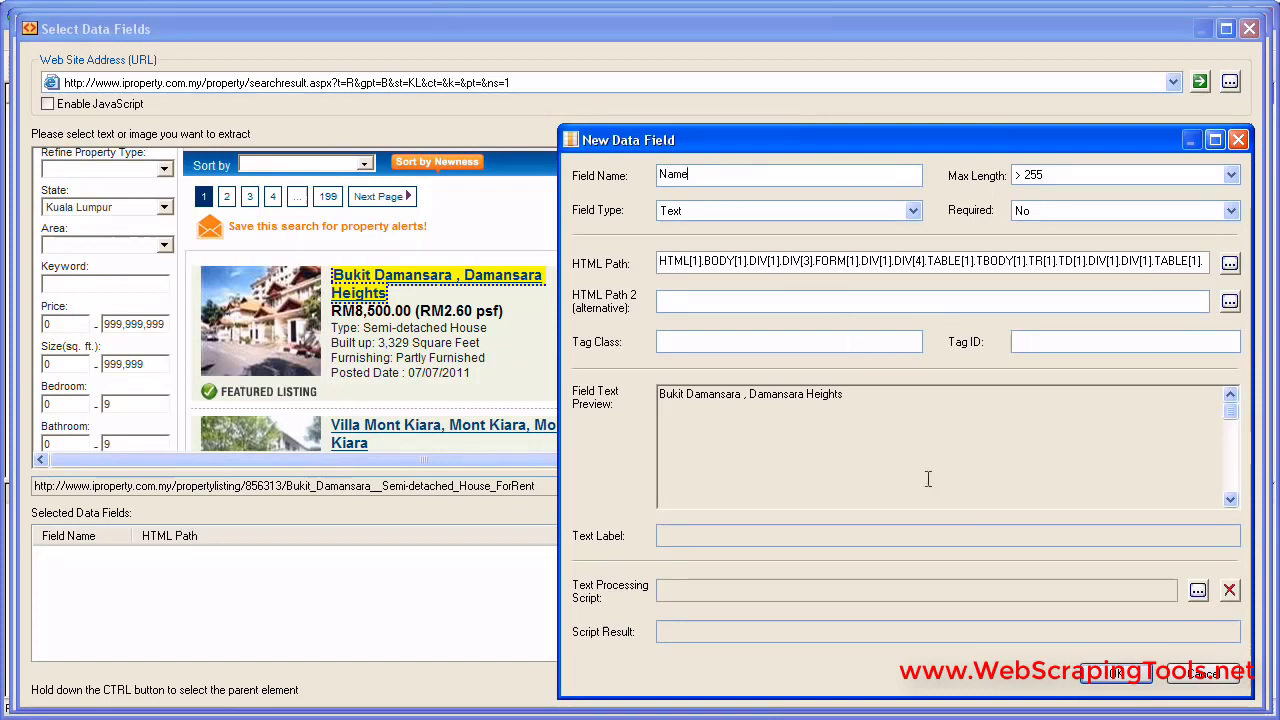
click(1110, 676)
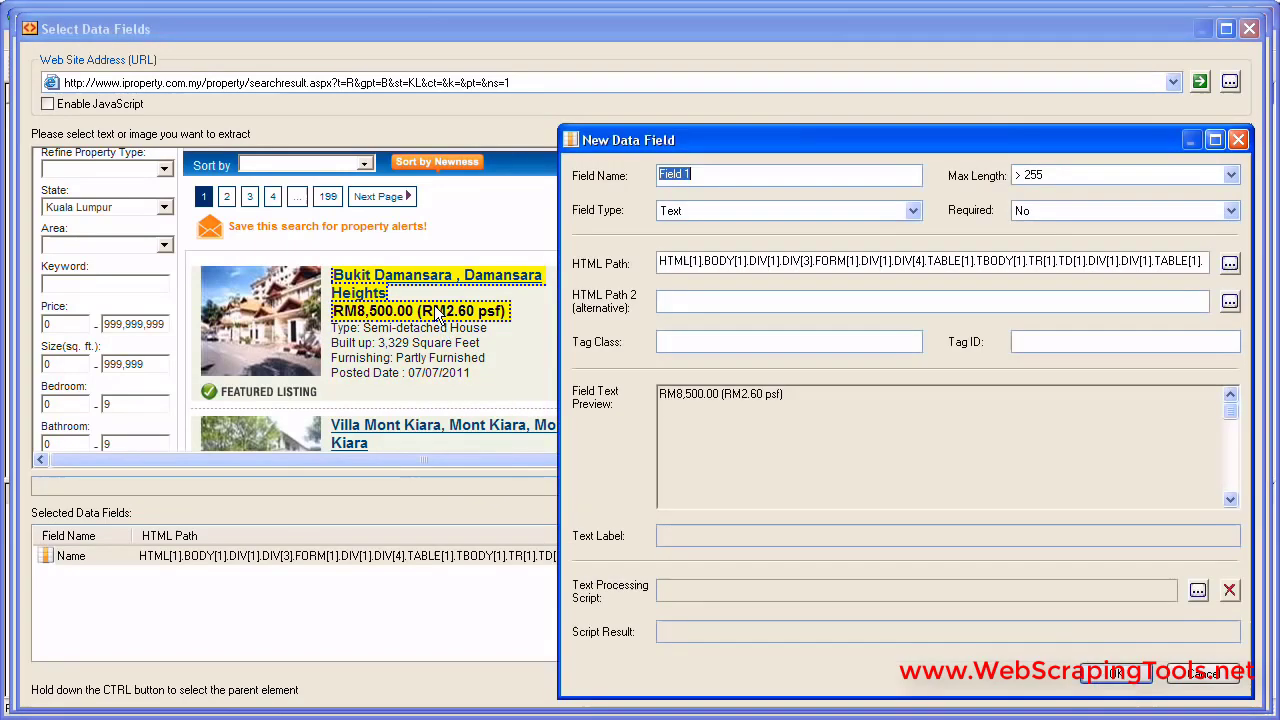
Step: Add the first listing's price as a data field called Price and accept the selected data fields
click(441, 316)
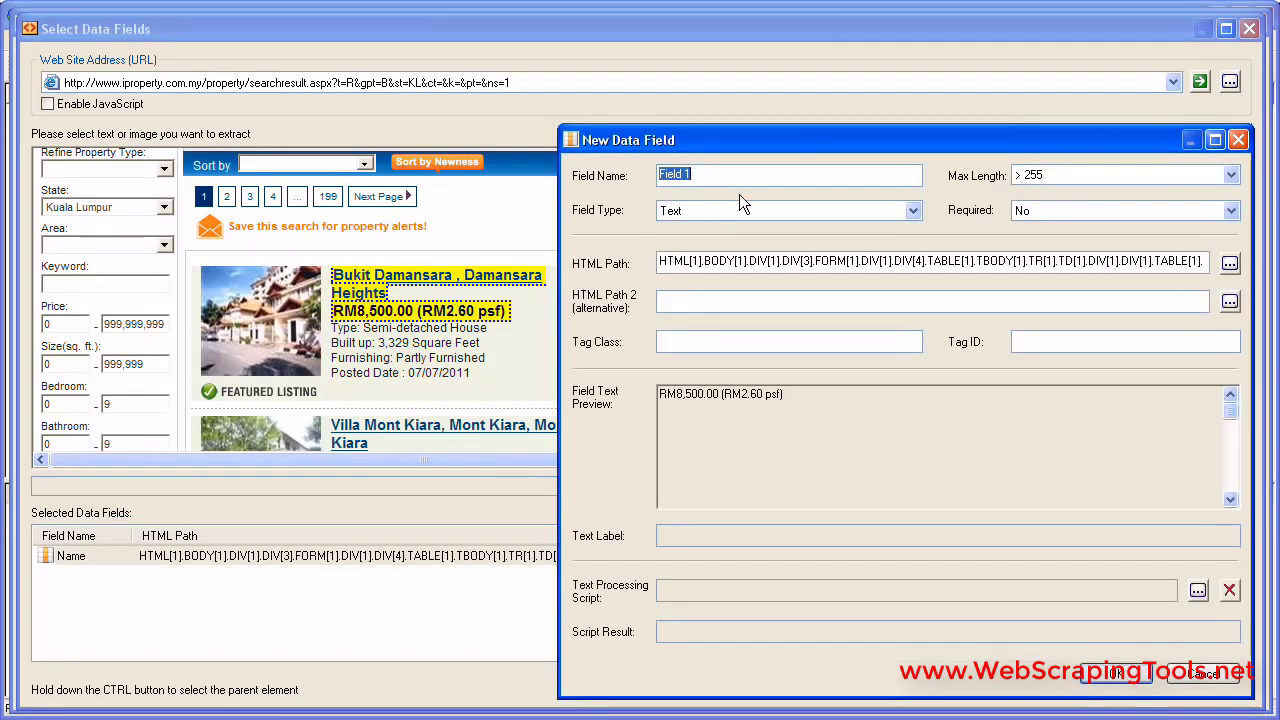
text(Price)
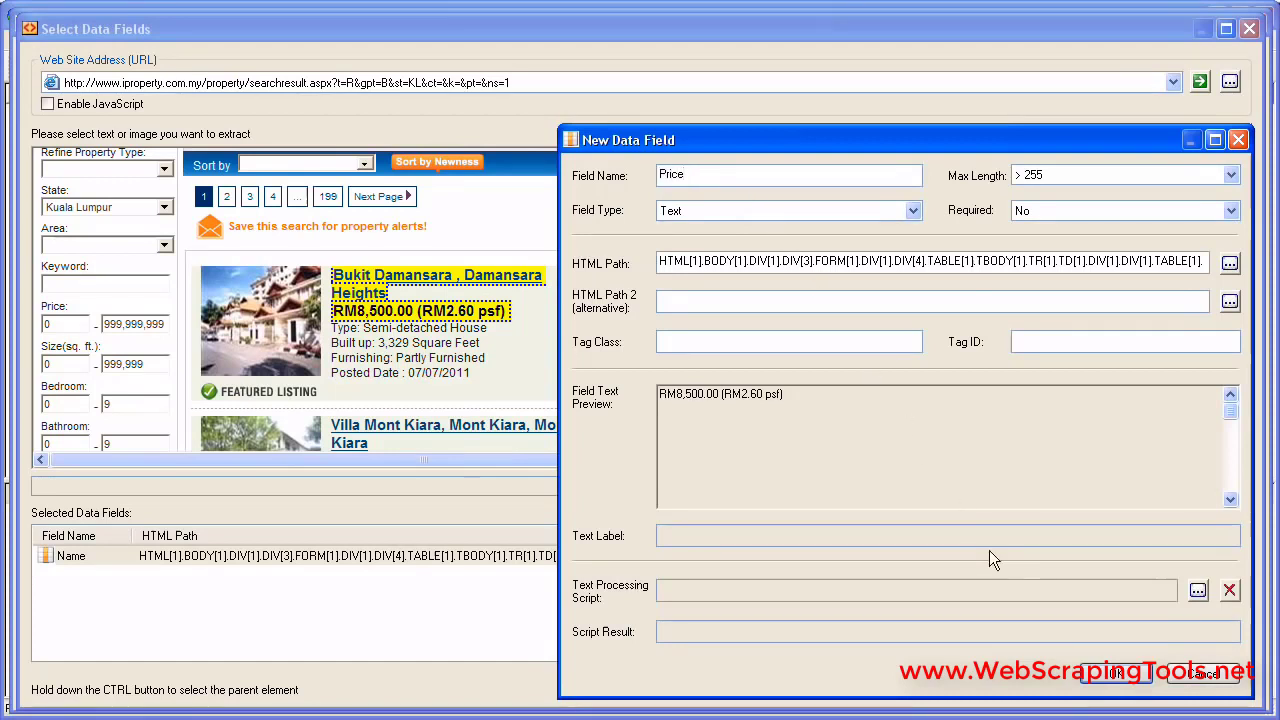
click(1099, 677)
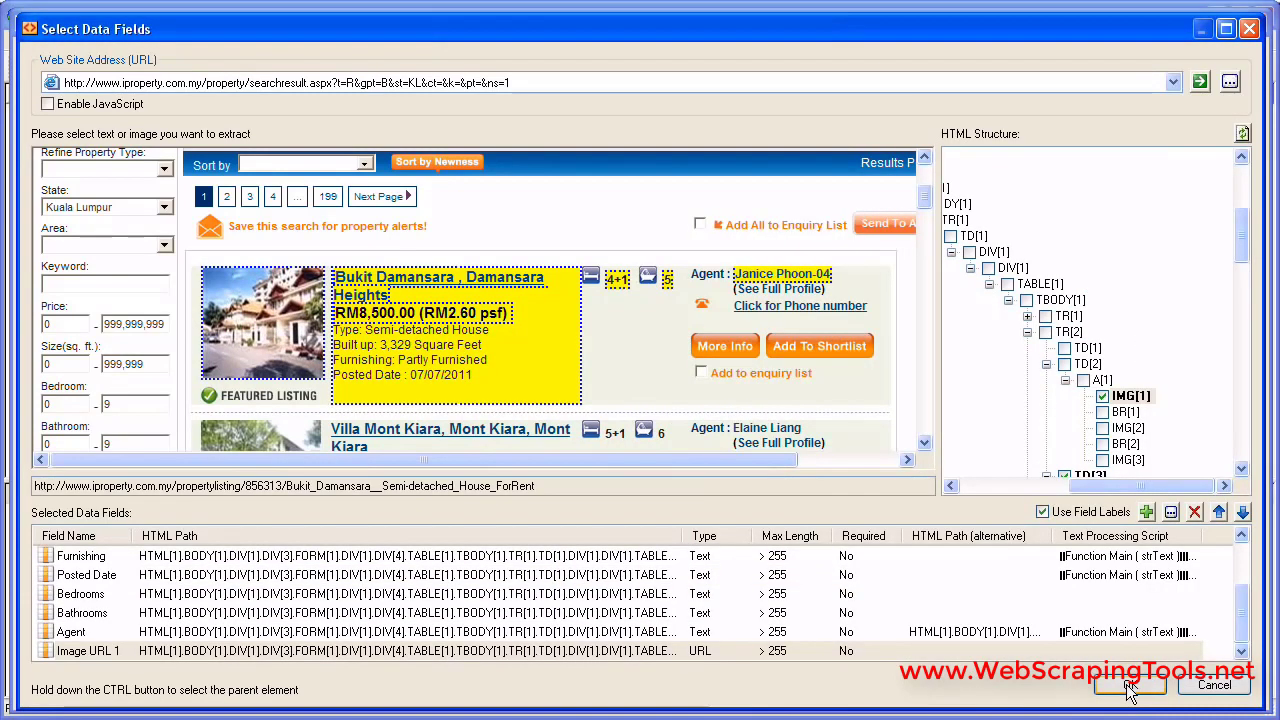
click(1128, 686)
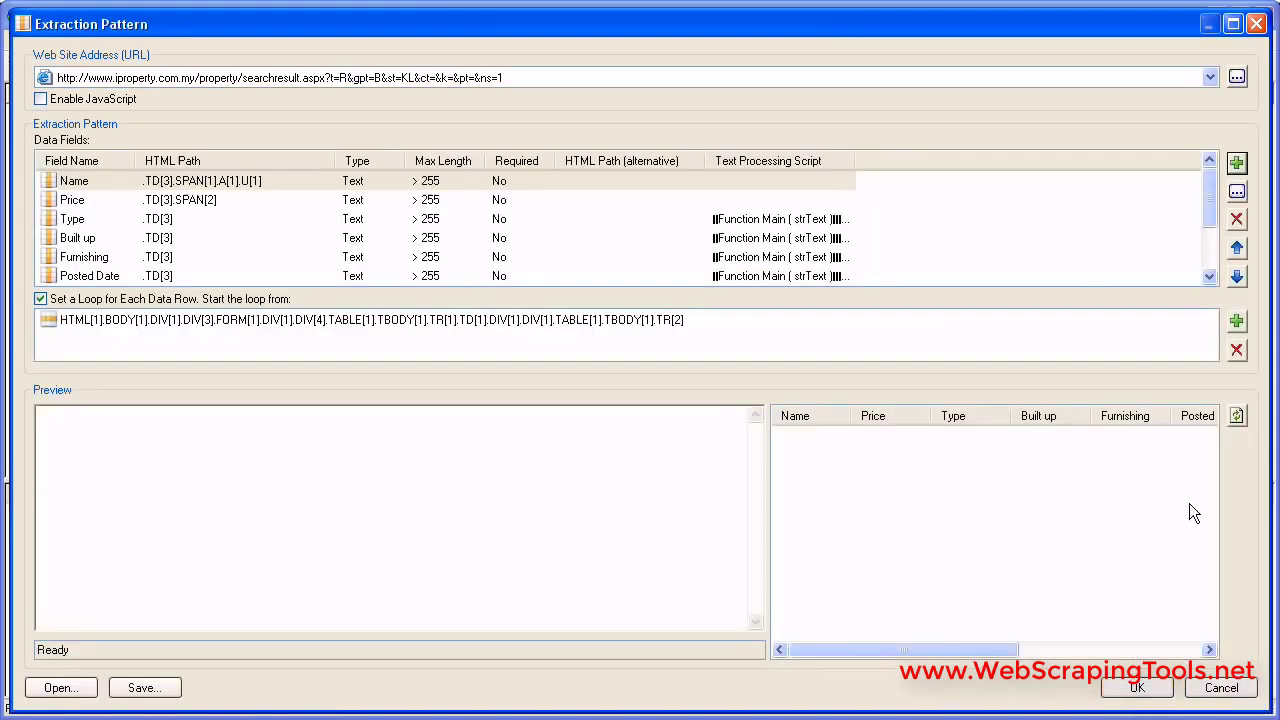
Step: Preview the extraction pattern and compare the extracted columns with the highlighted listings on the page
click(1238, 417)
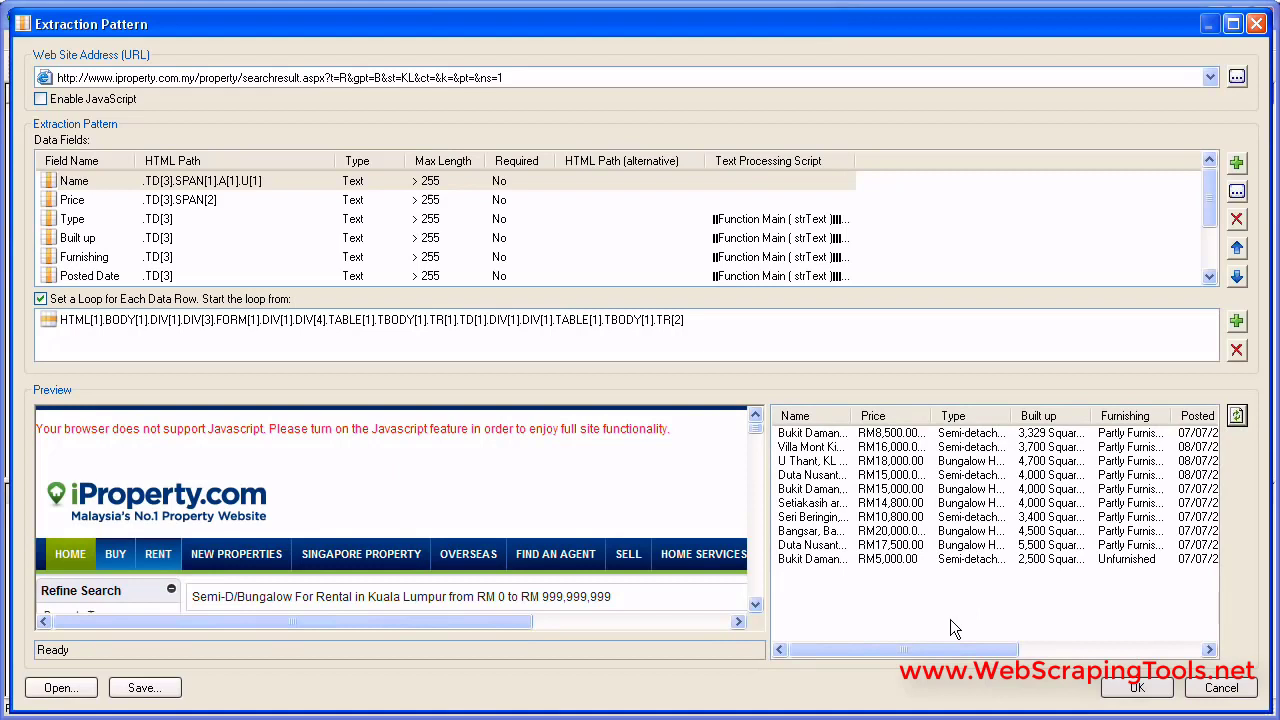
drag(925, 652, 1128, 662)
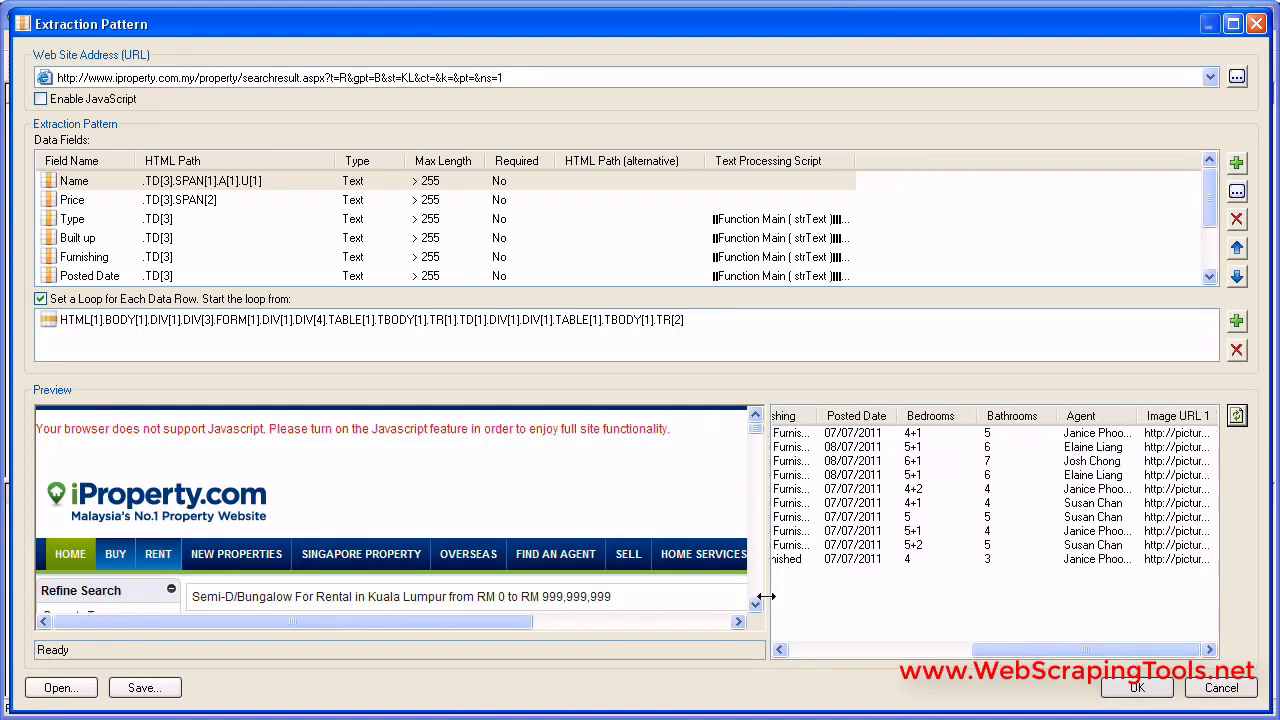
scroll(757, 605, down, 3)
scroll(757, 610, down, 5)
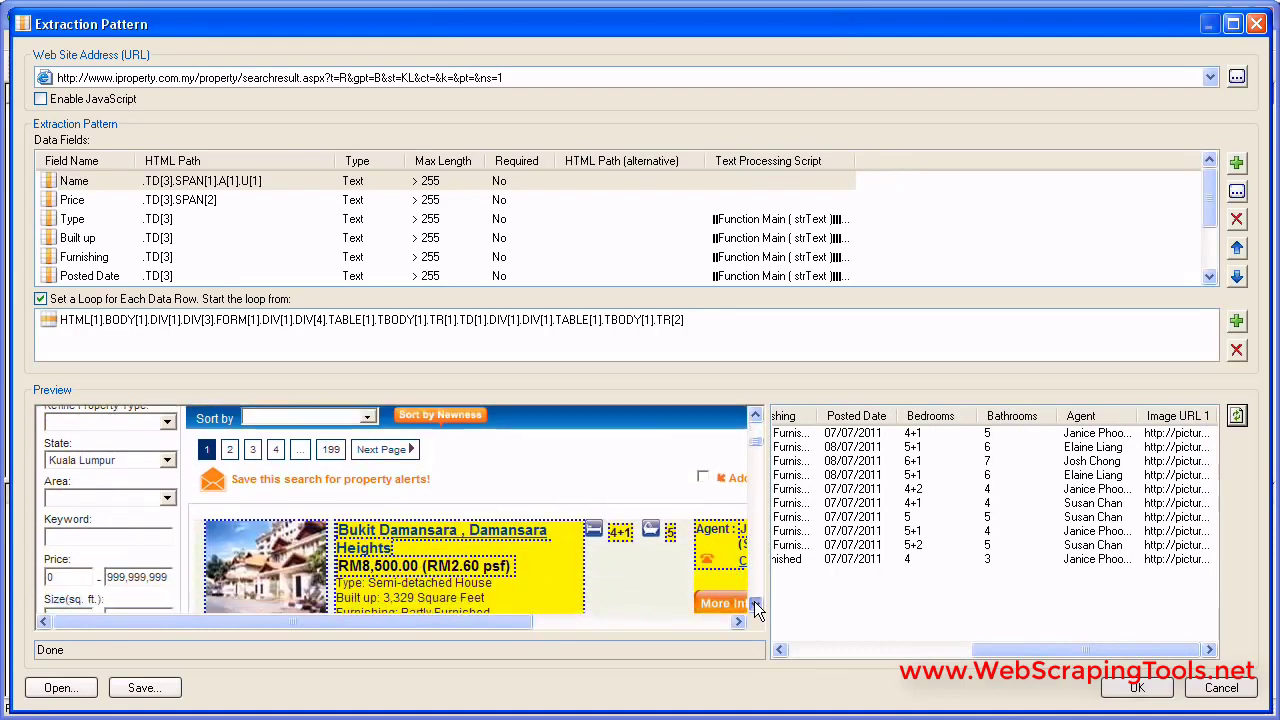
drag(494, 621, 590, 623)
scroll(758, 598, down, 4)
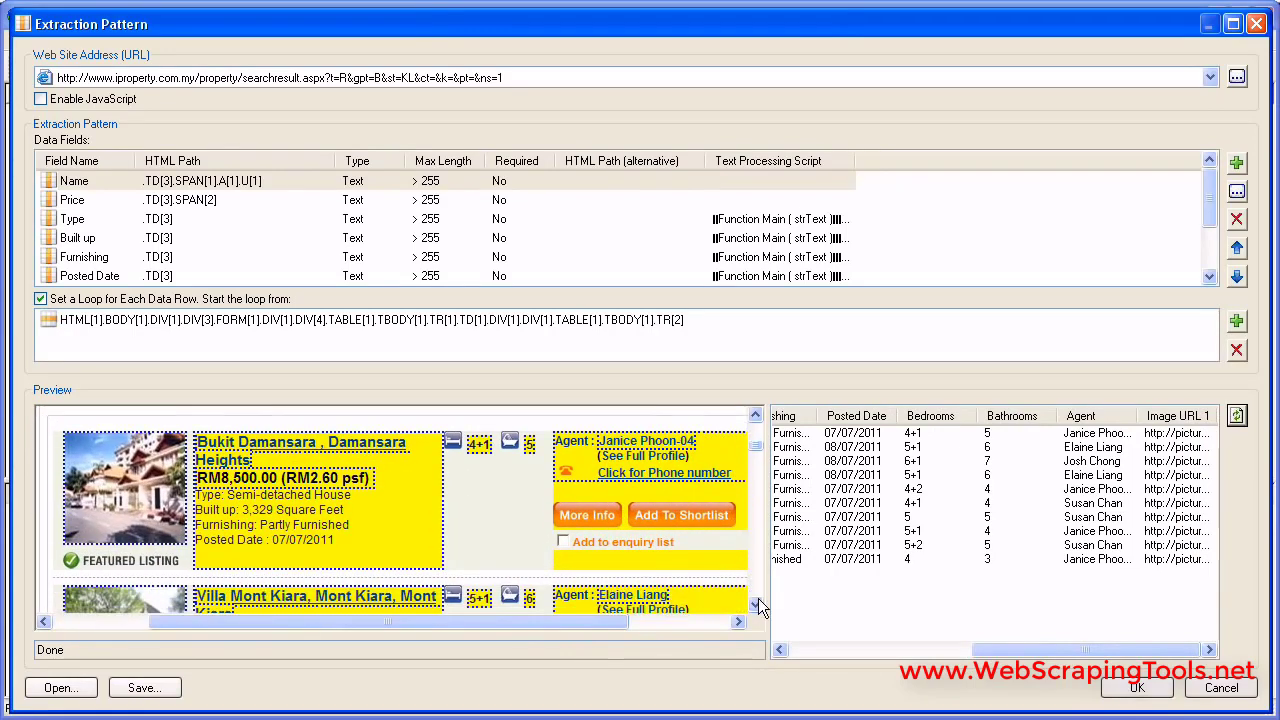
scroll(758, 598, down, 6)
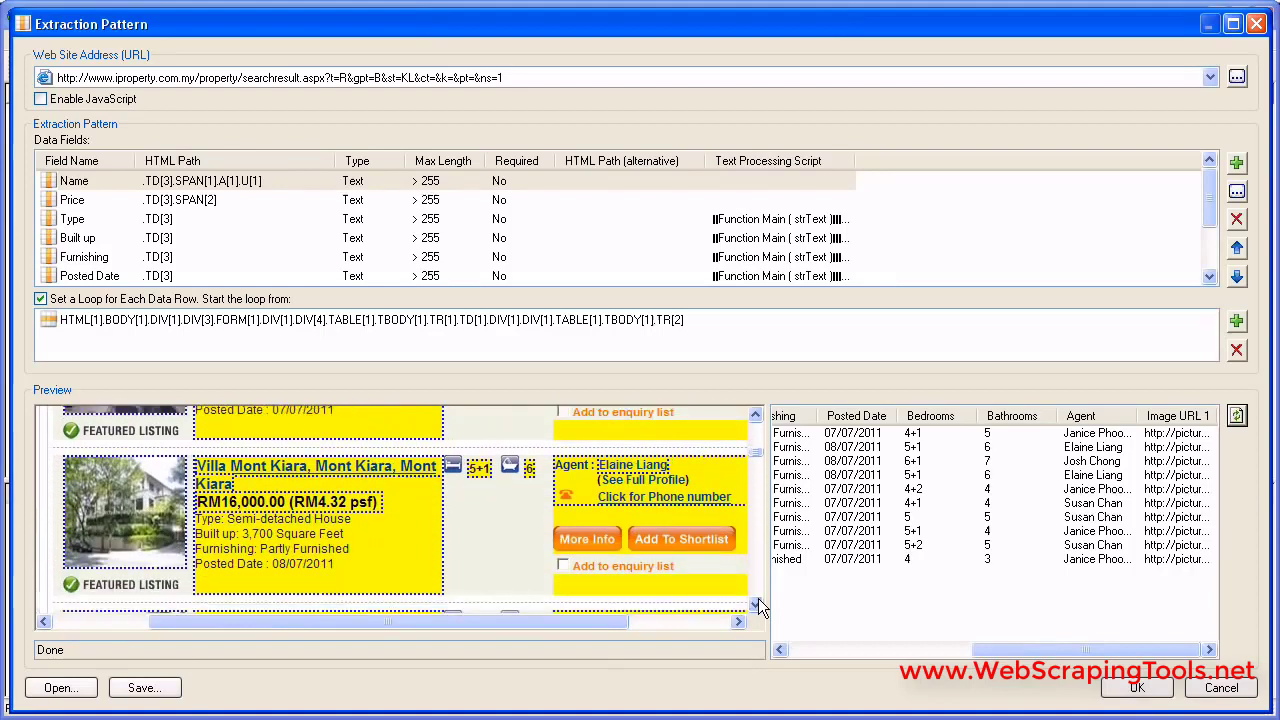
scroll(758, 598, down, 2)
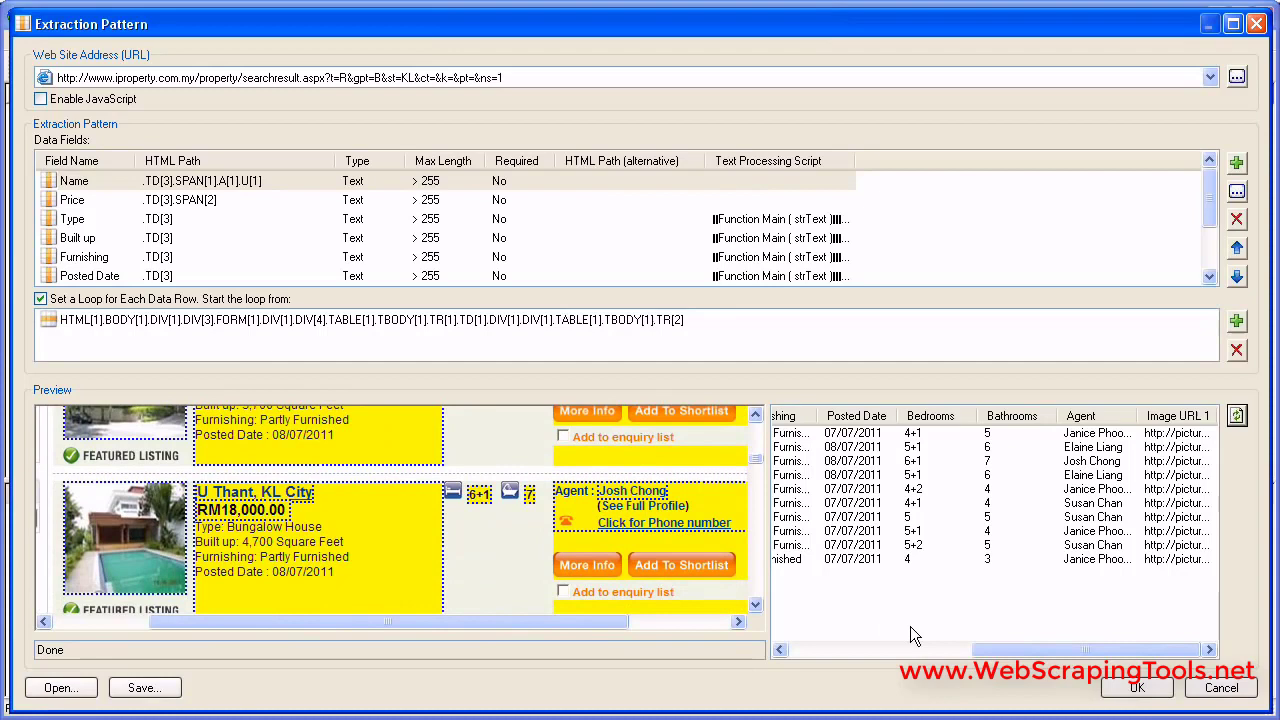
Step: Accept the extraction pattern and finish the project setup, saving it as iproperty_com_my in the Demo Projects folder
click(1135, 688)
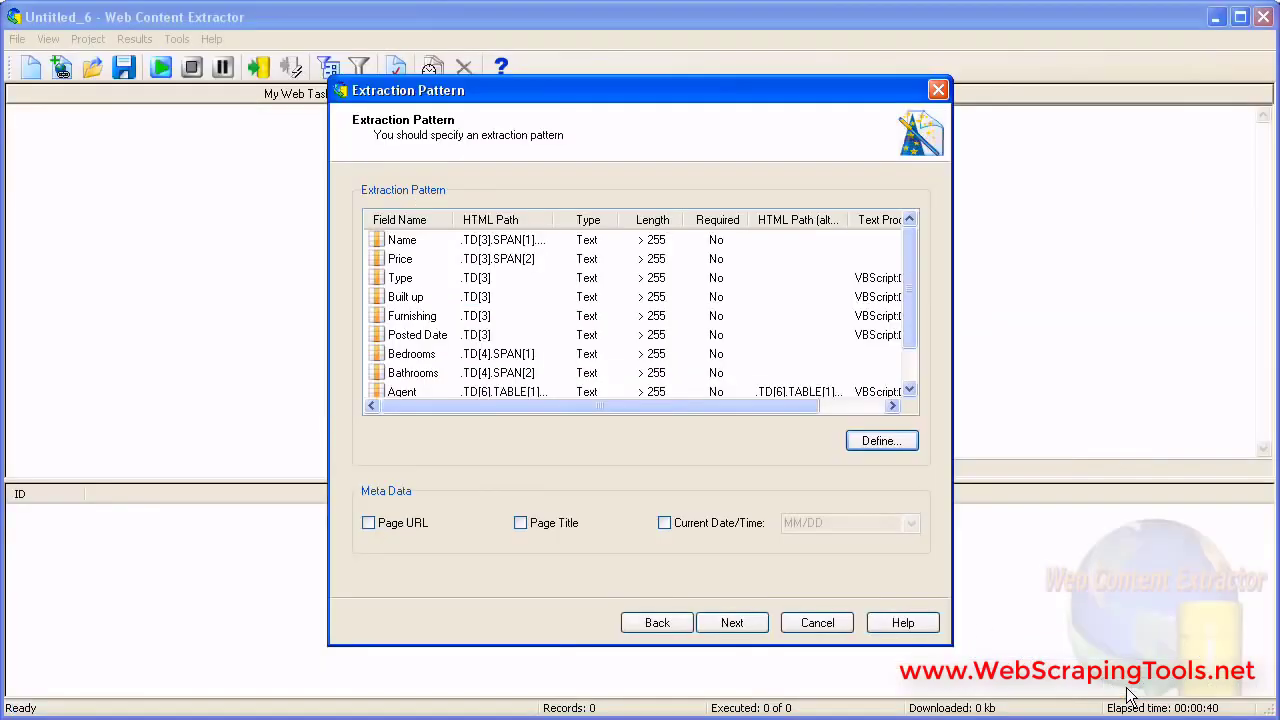
click(731, 622)
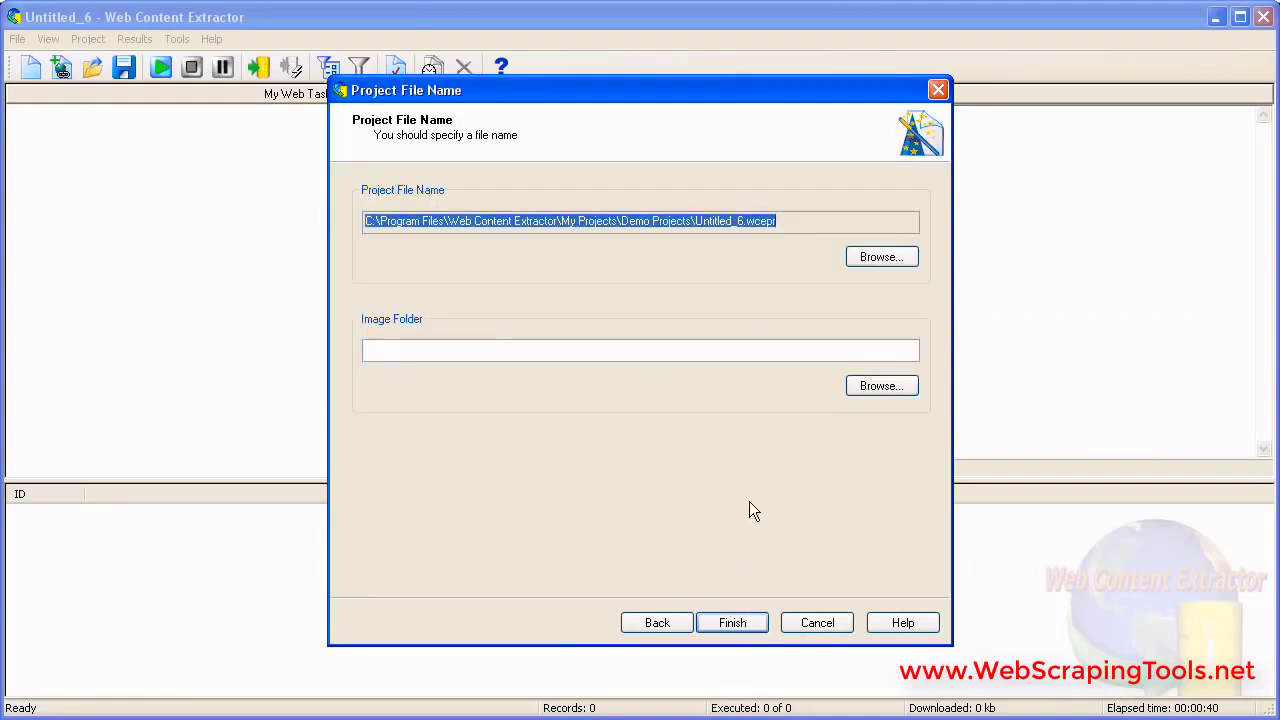
click(866, 258)
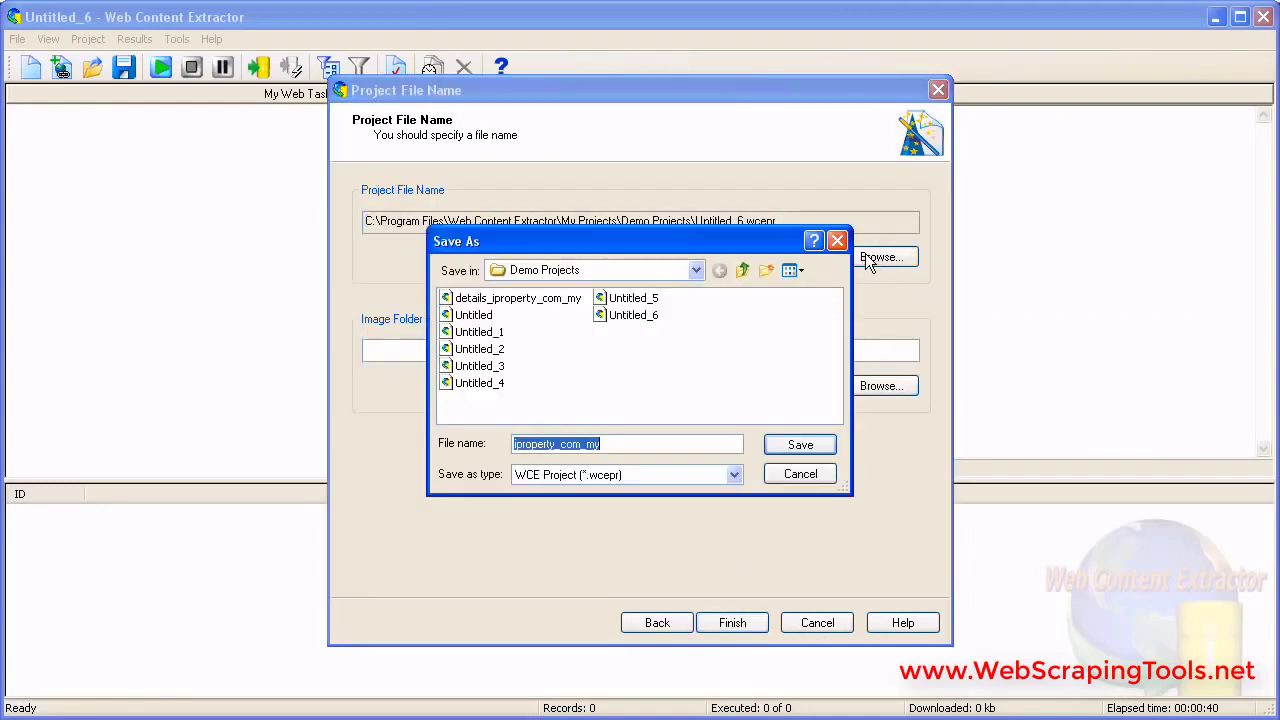
click(782, 448)
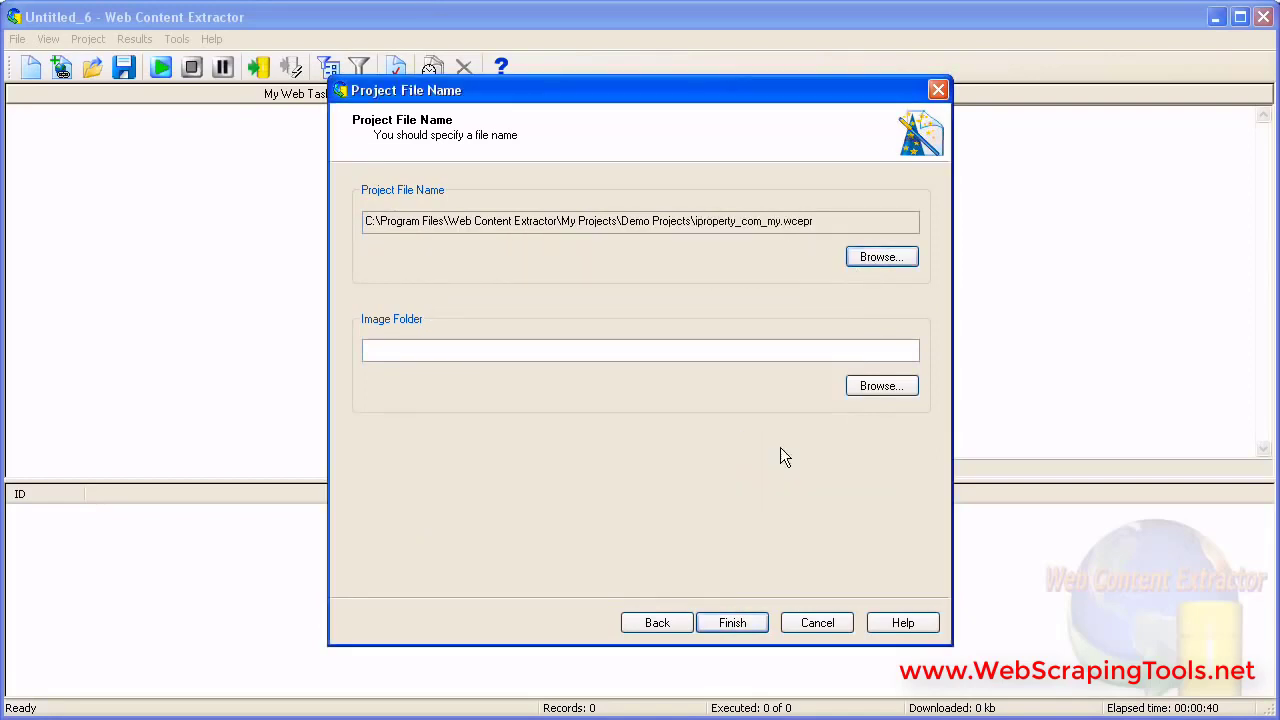
click(731, 622)
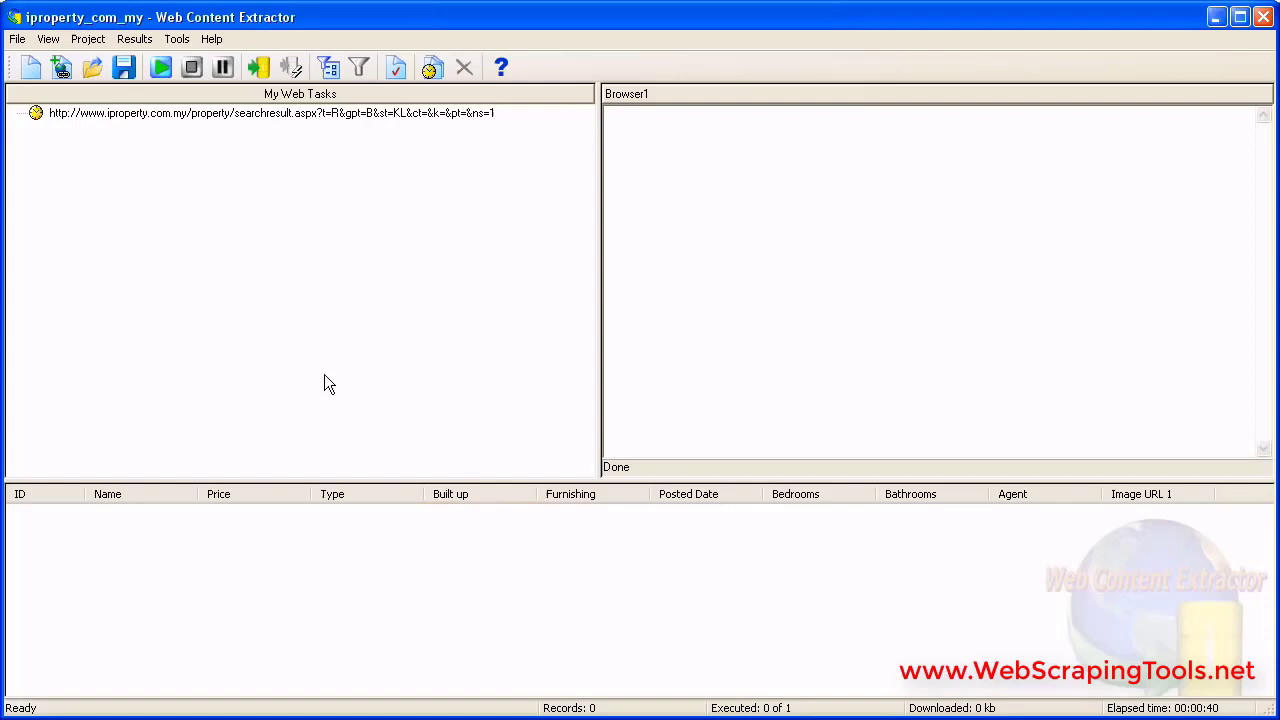
Step: Run the extraction for the iproperty_com_my project and pause it after several result pages
click(159, 68)
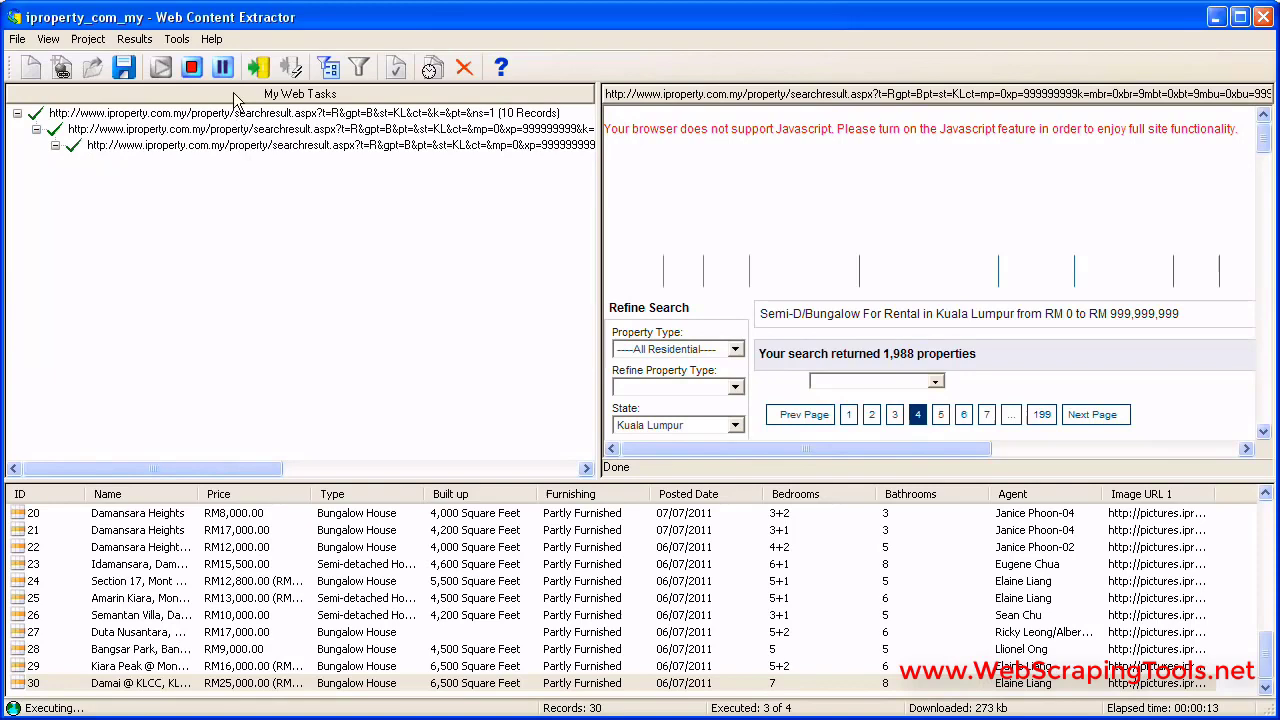
click(224, 68)
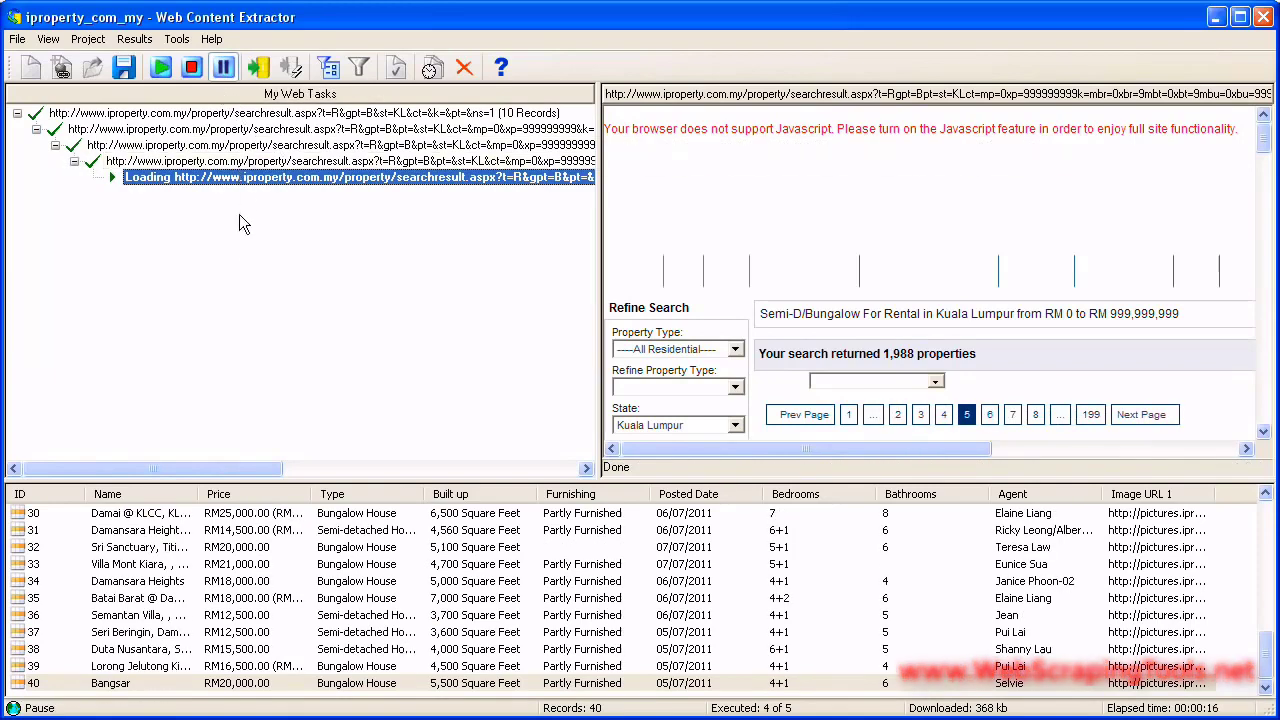